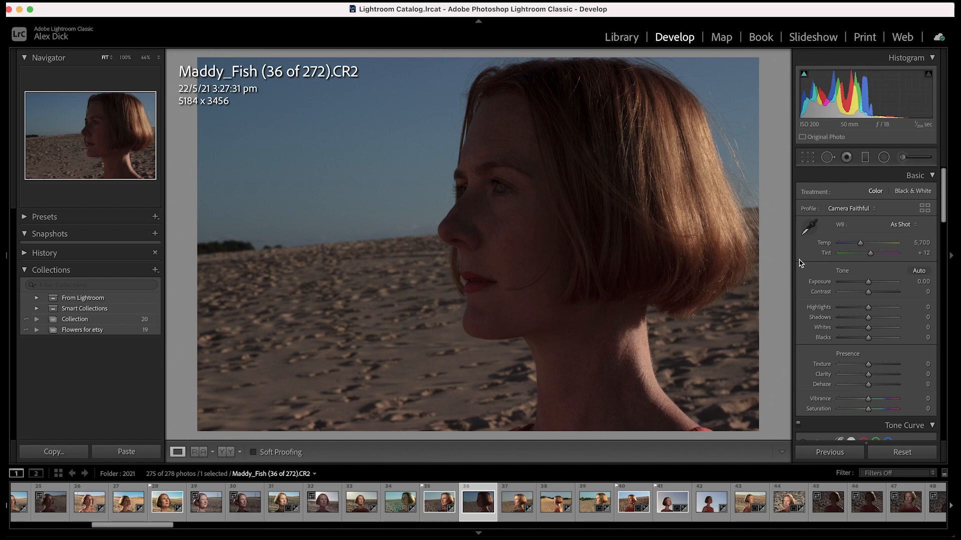
Try warming the white balance with Temp values of 6,743 and 50,000, resetting Temp after each attempt.
drag(943, 193, 942, 178)
mouse_move(861, 244)
mouse_down()
mouse_move(922, 243)
mouse_move(795, 245)
mouse_move(907, 242)
mouse_move(857, 240)
mouse_move(867, 238)
mouse_up()
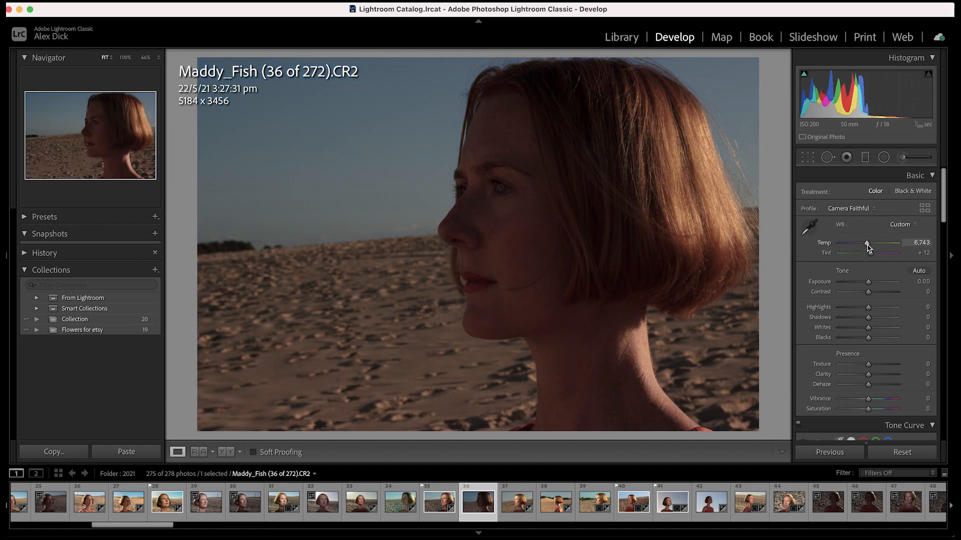
double_click(868, 244)
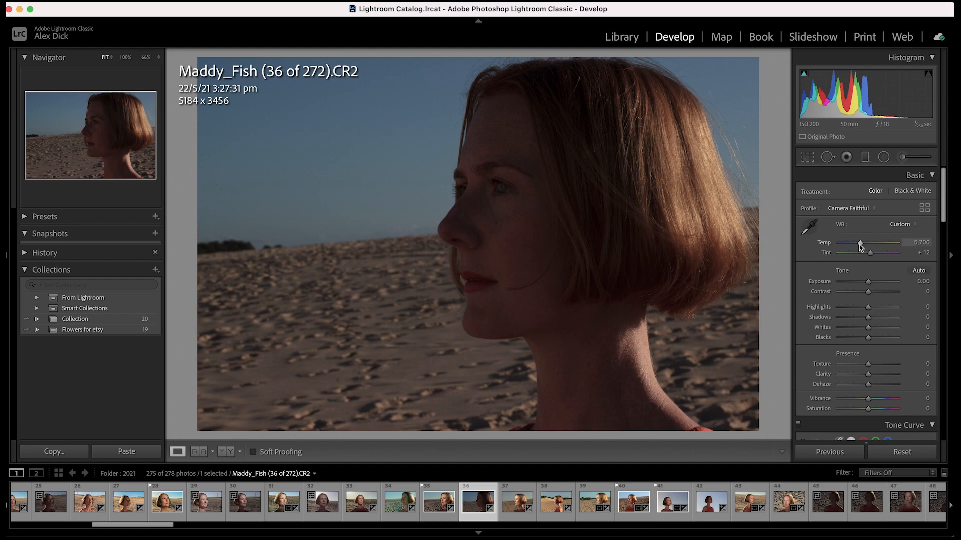
drag(862, 246, 924, 254)
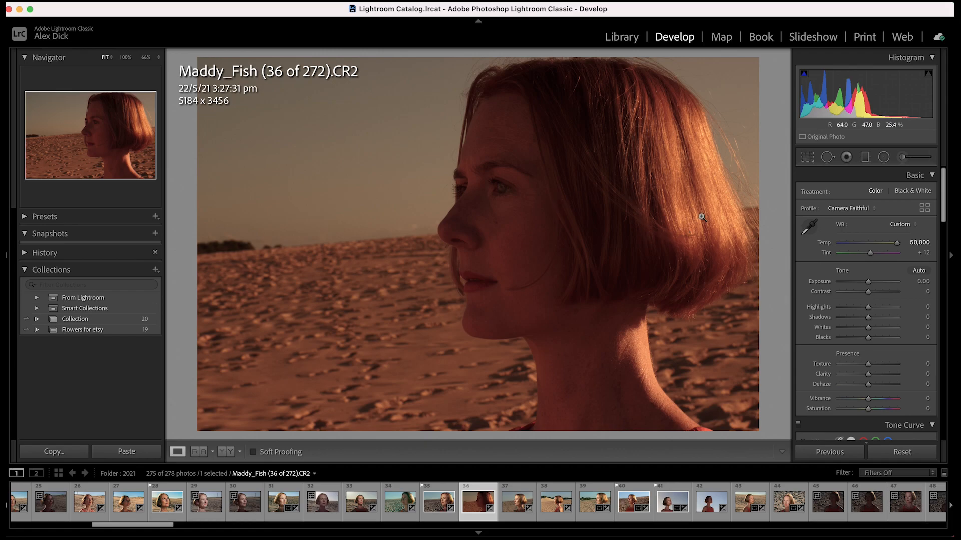
double_click(898, 245)
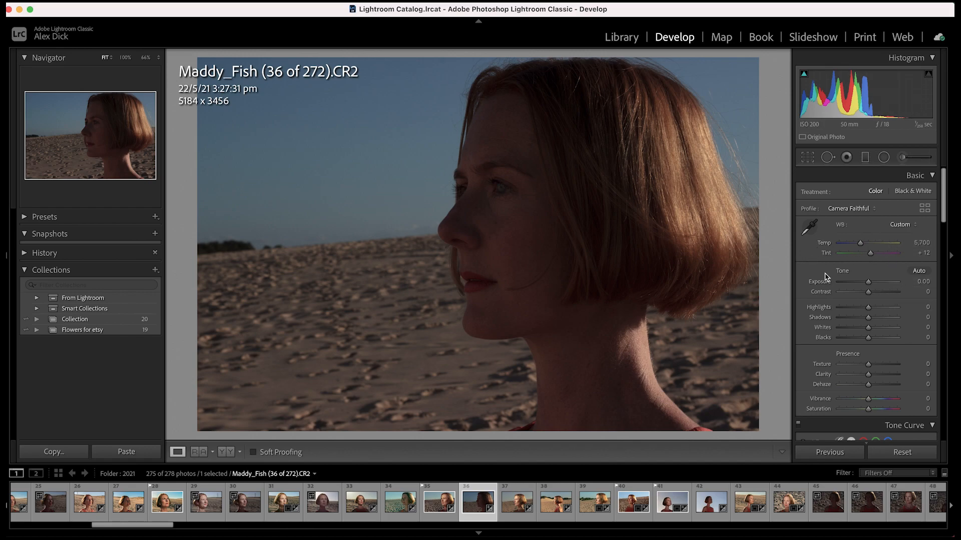
Brighten the portrait by raising Exposure to +1.70.
drag(945, 202, 940, 219)
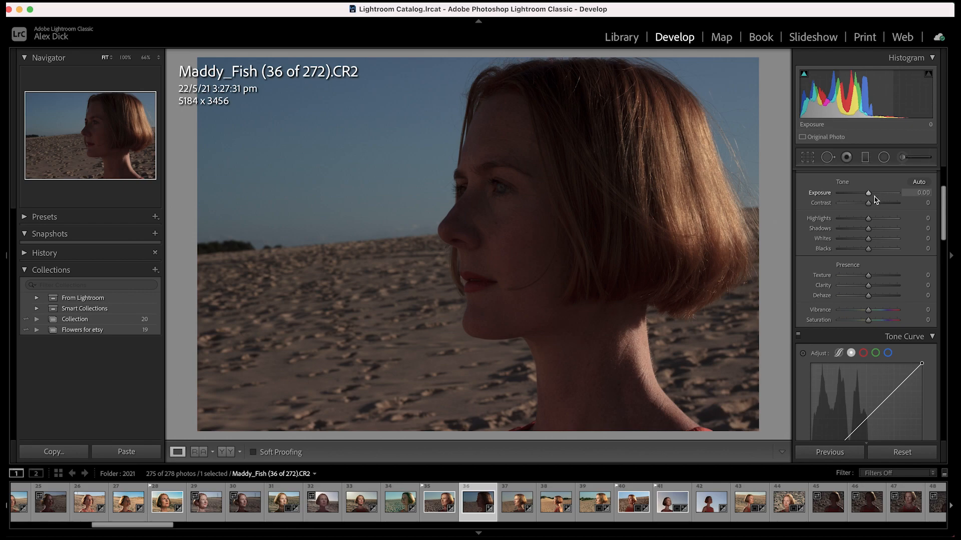
drag(869, 197, 877, 194)
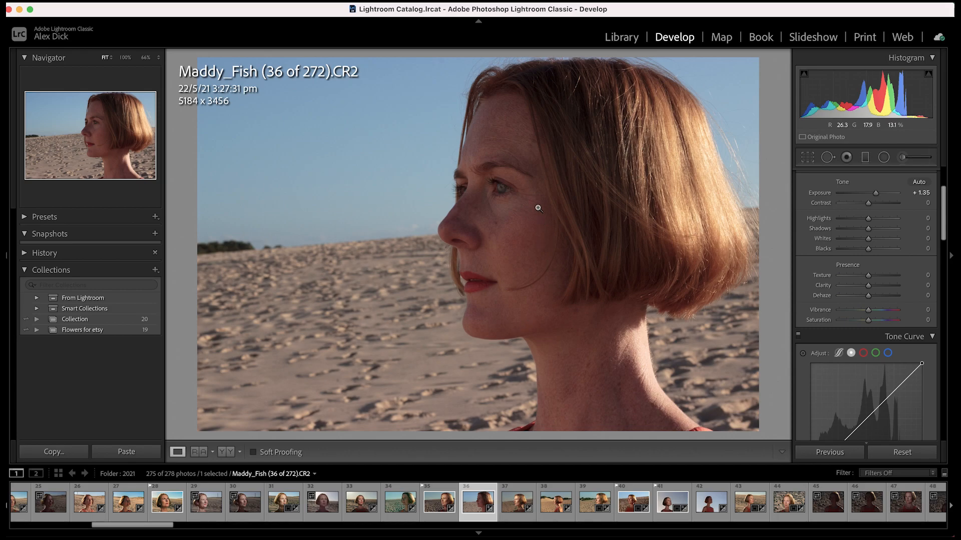
drag(879, 198, 879, 196)
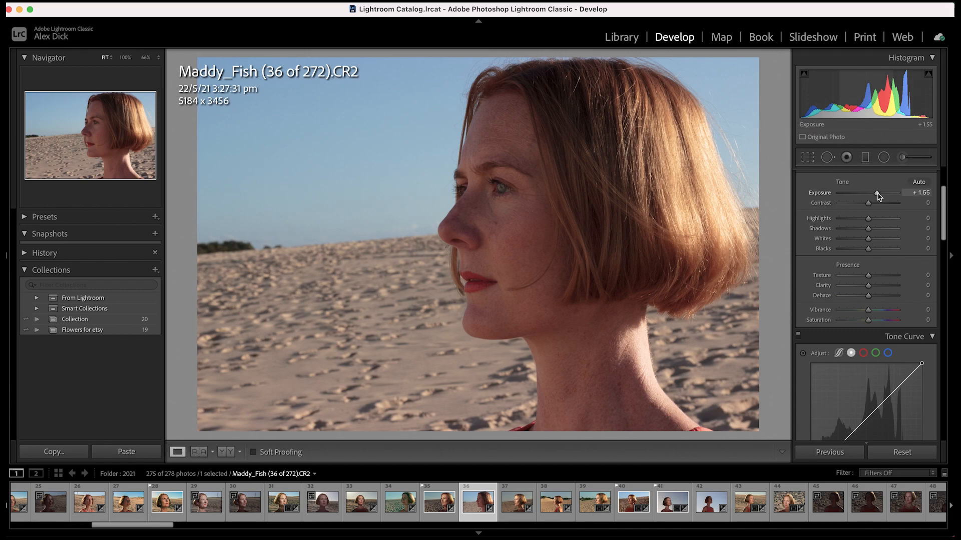
drag(879, 197, 879, 195)
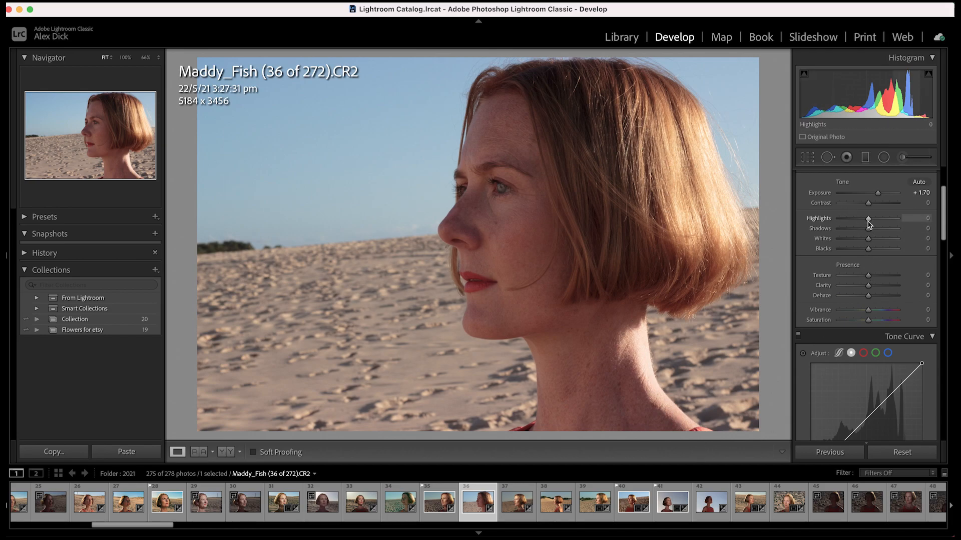
Set Whites to +30 using the clipping preview and lower Highlights to −100.
drag(868, 221, 857, 217)
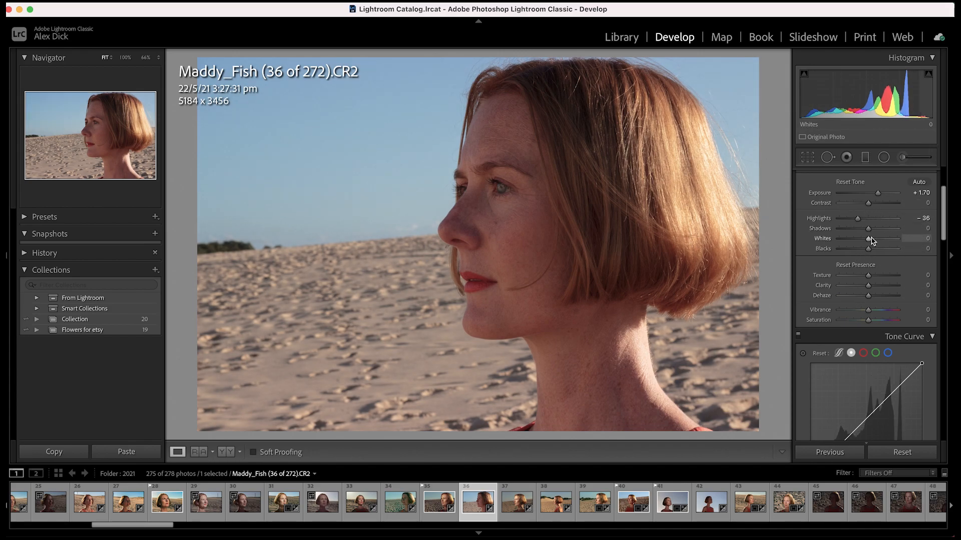
drag(869, 241, 913, 248)
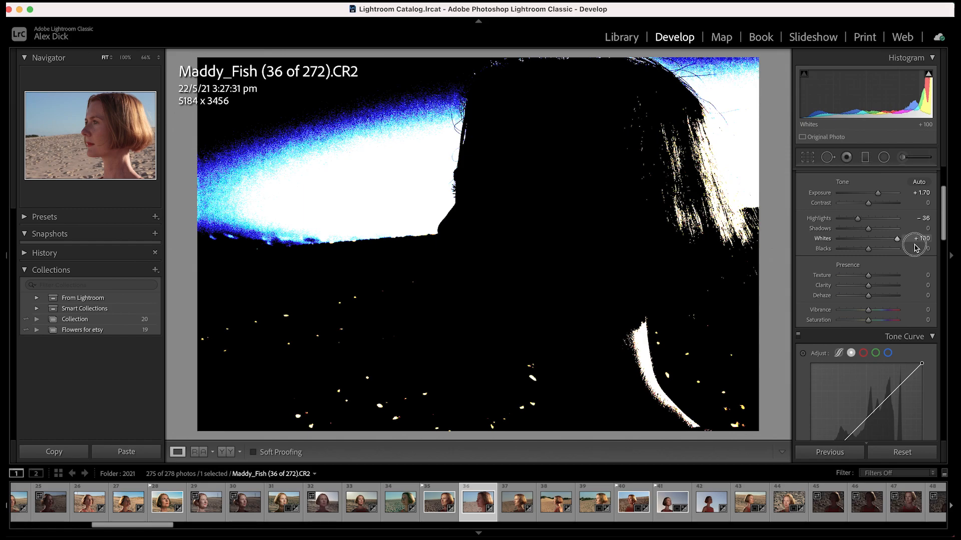
drag(913, 248, 906, 244)
drag(899, 242, 879, 236)
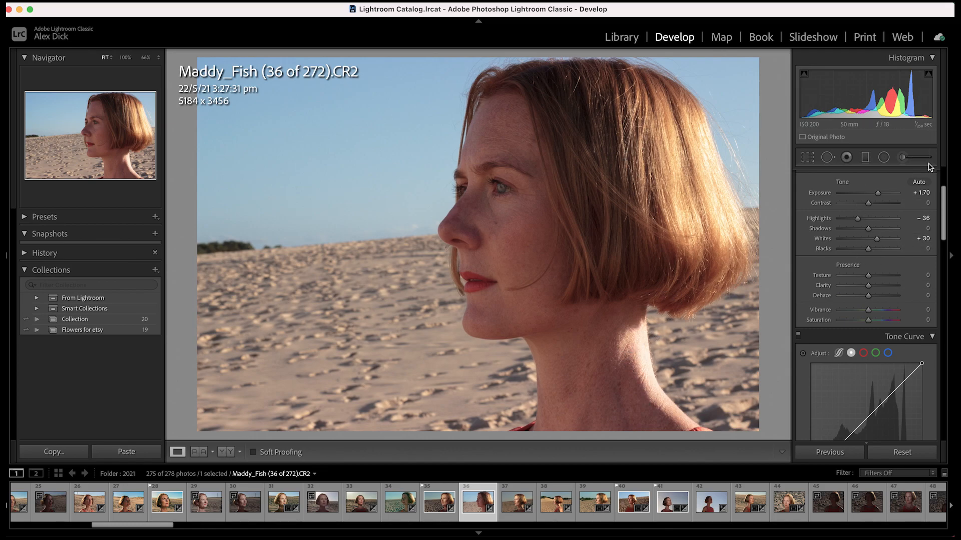
drag(857, 219, 836, 225)
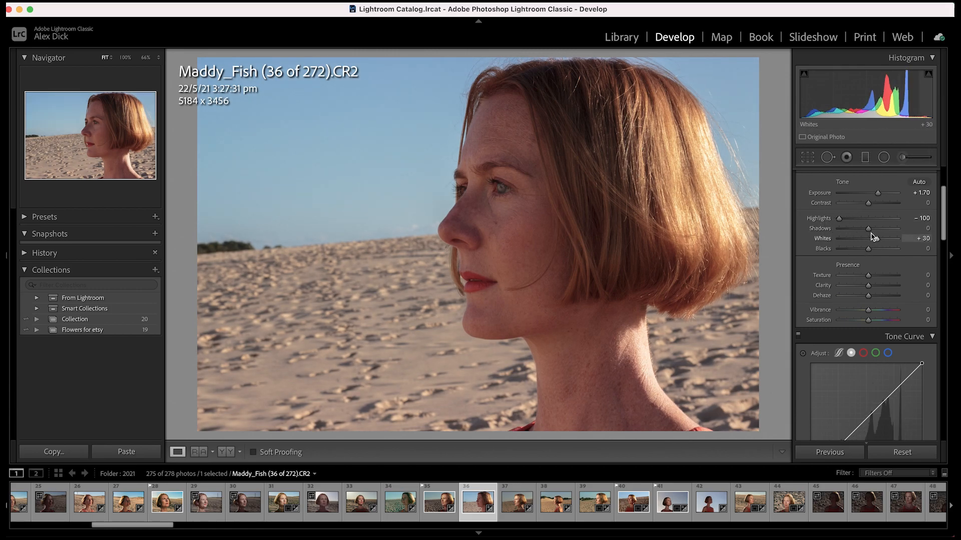
Increase the photo's Contrast to +25.
mouse_move(869, 207)
mouse_down()
mouse_move(828, 200)
mouse_move(955, 193)
mouse_move(827, 203)
mouse_move(951, 213)
mouse_move(617, 251)
mouse_move(817, 209)
mouse_move(868, 212)
mouse_up()
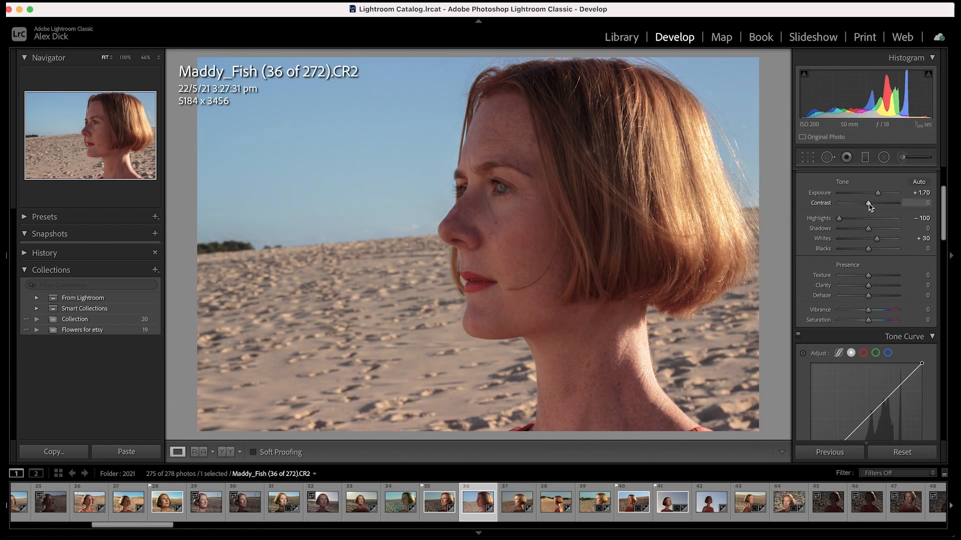
drag(868, 203, 879, 207)
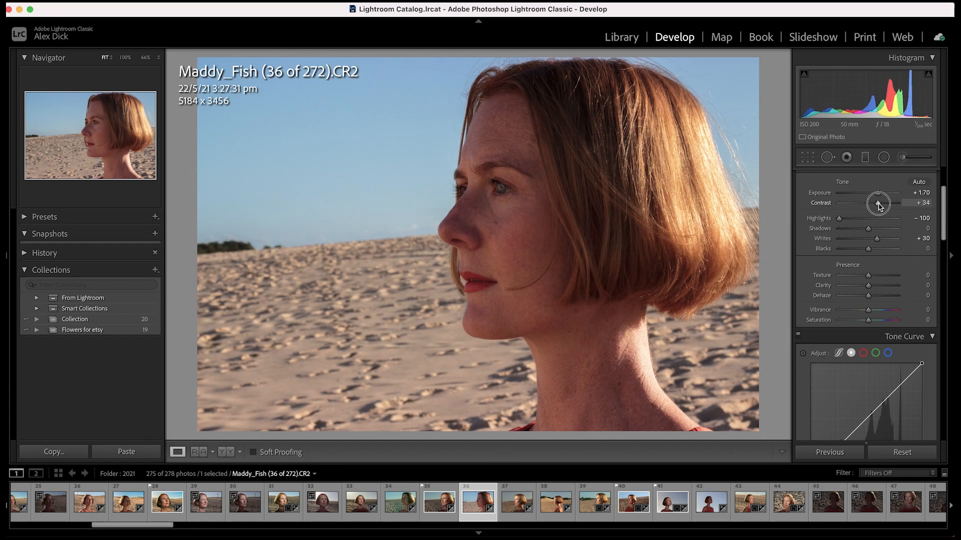
drag(879, 205, 875, 205)
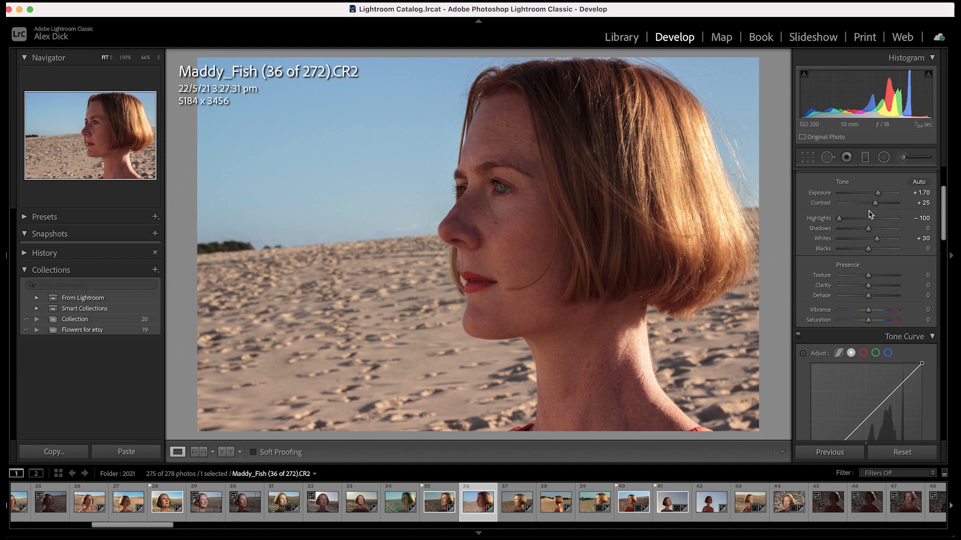
Compare the edited portrait with its original by toggling the before and after views repeatedly.
key(backslash)
key(backslash)
key(backslash)
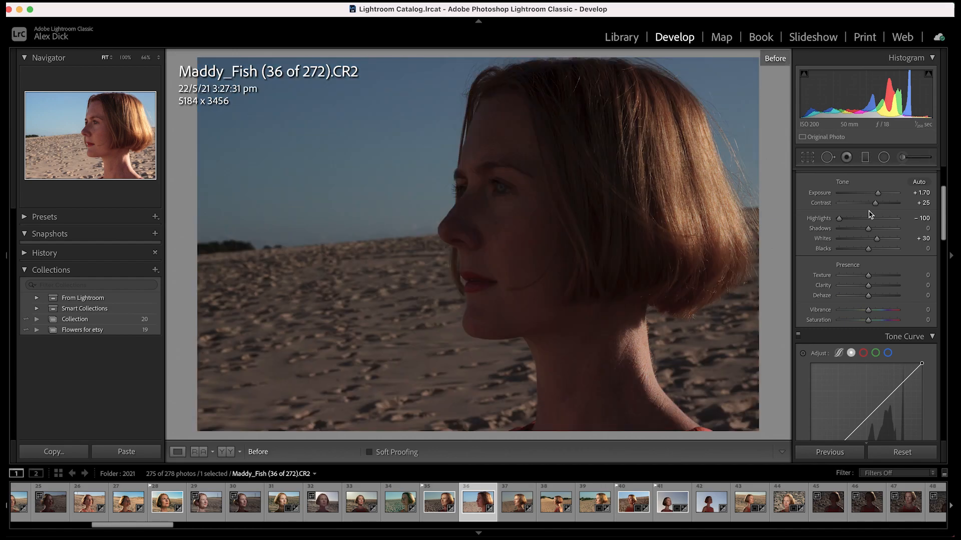
key(backslash)
key(backslash)
key(backslash)
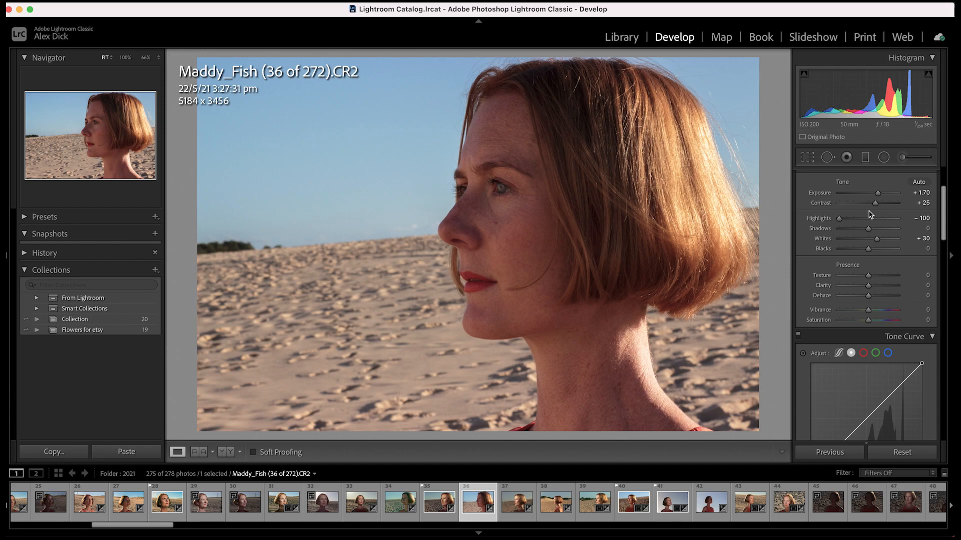
key(backslash)
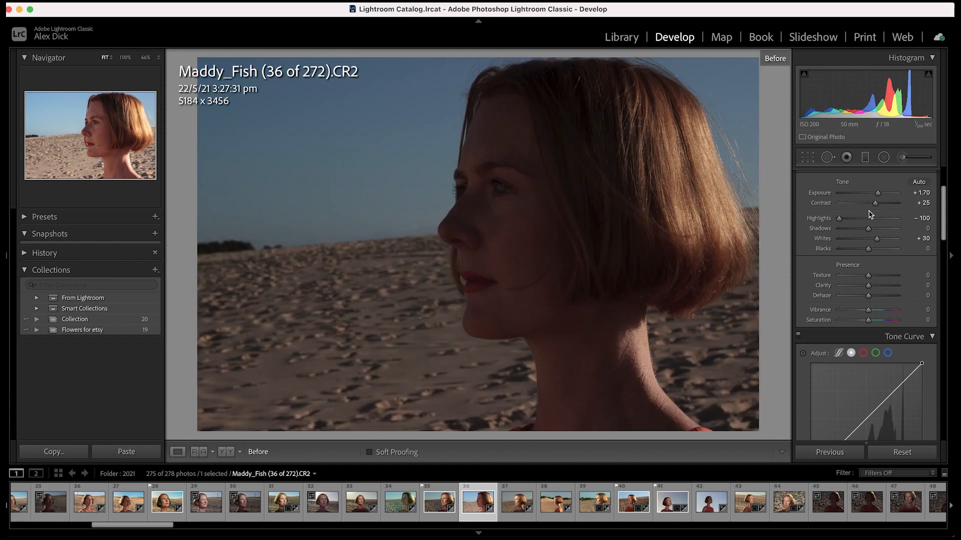
key(backslash)
key(backslash)
key(backslash)
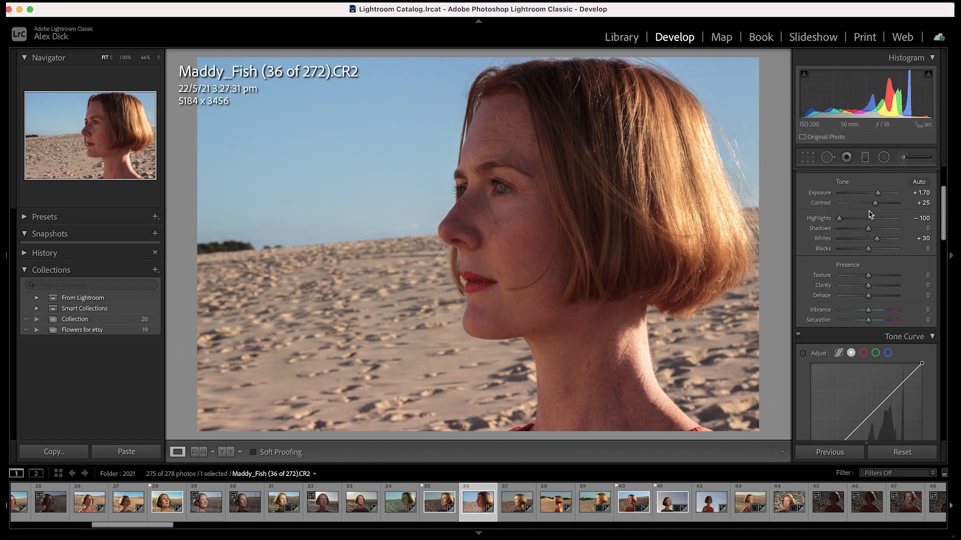
key(backslash)
key(backslash)
key(backslash)
key(backslash)
key(backslash)
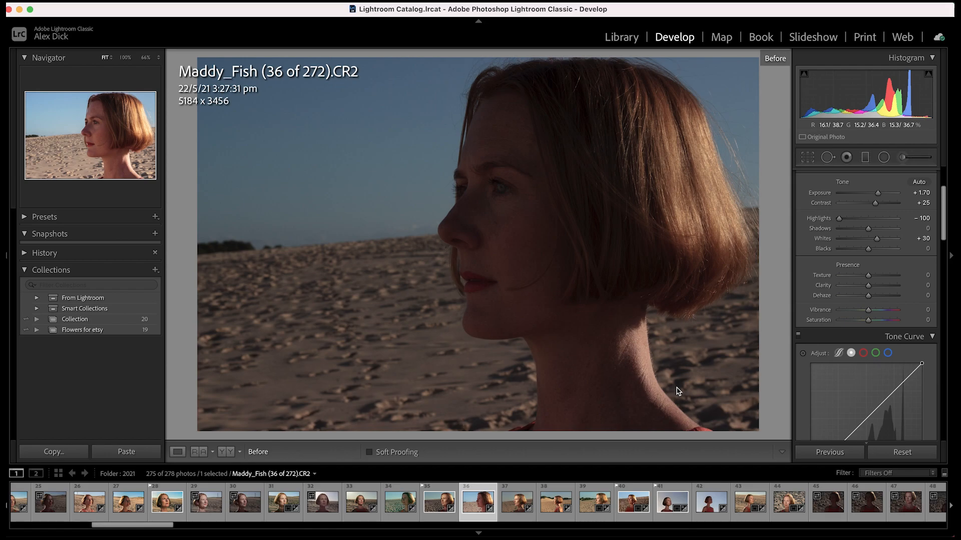
key(backslash)
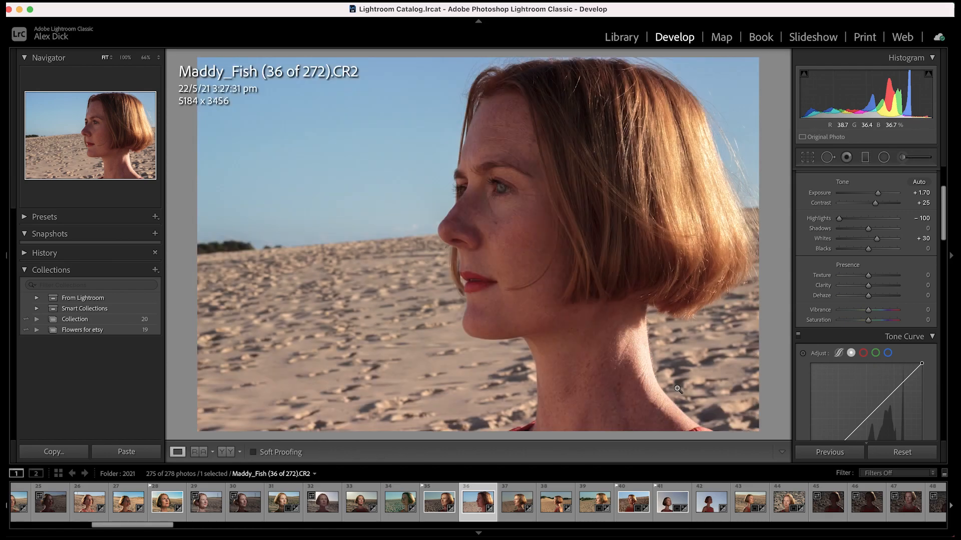
Try the maximum Texture amount on the portrait and settle on +16.
scroll(811, 326, down, 2)
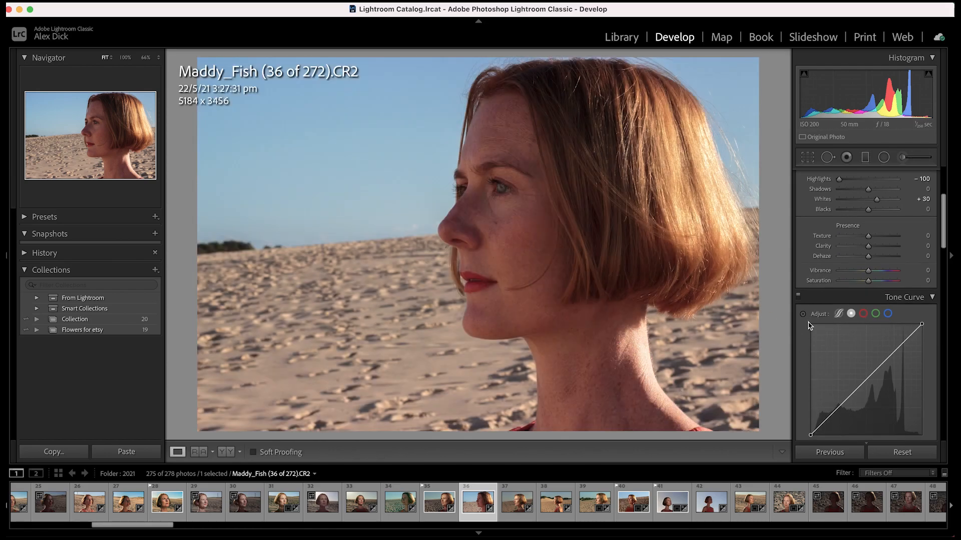
scroll(809, 325, down, 1)
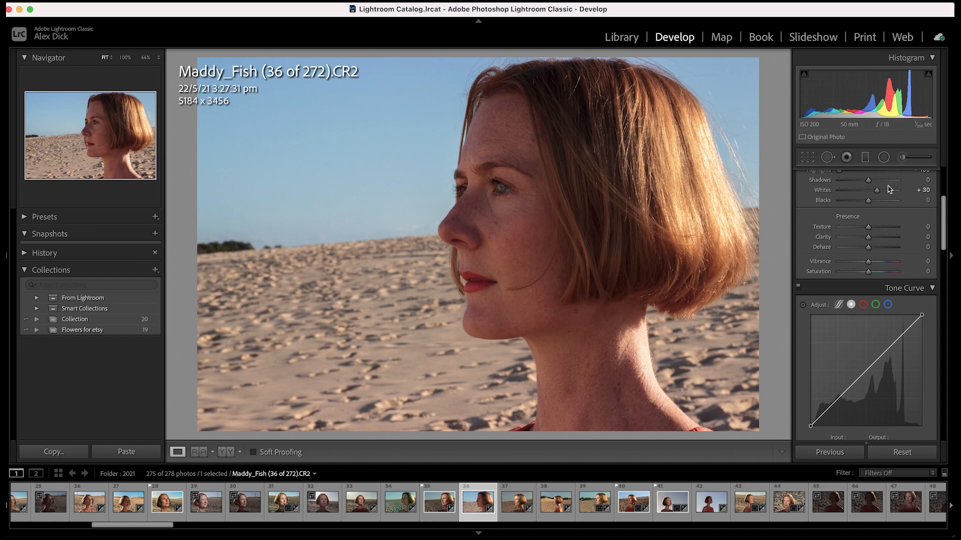
drag(868, 228, 923, 226)
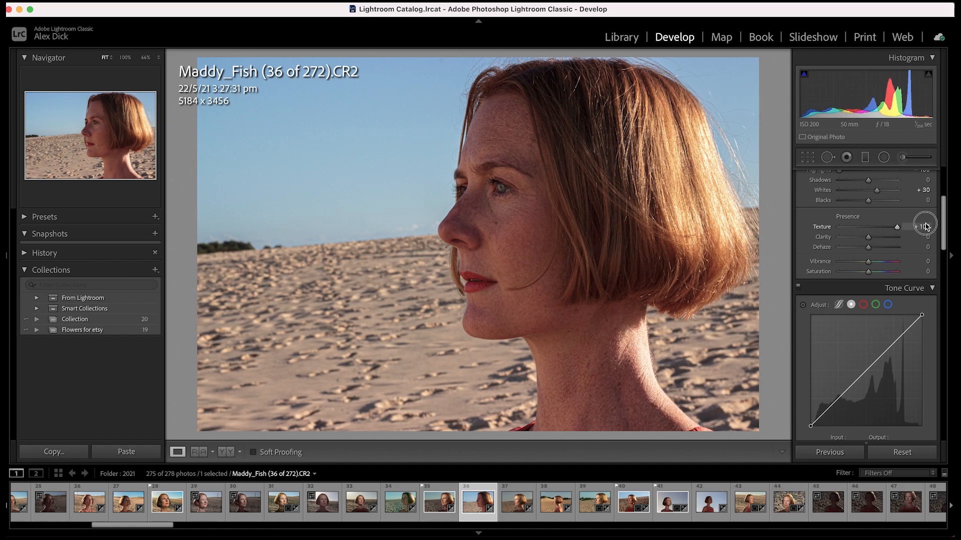
drag(925, 226, 875, 229)
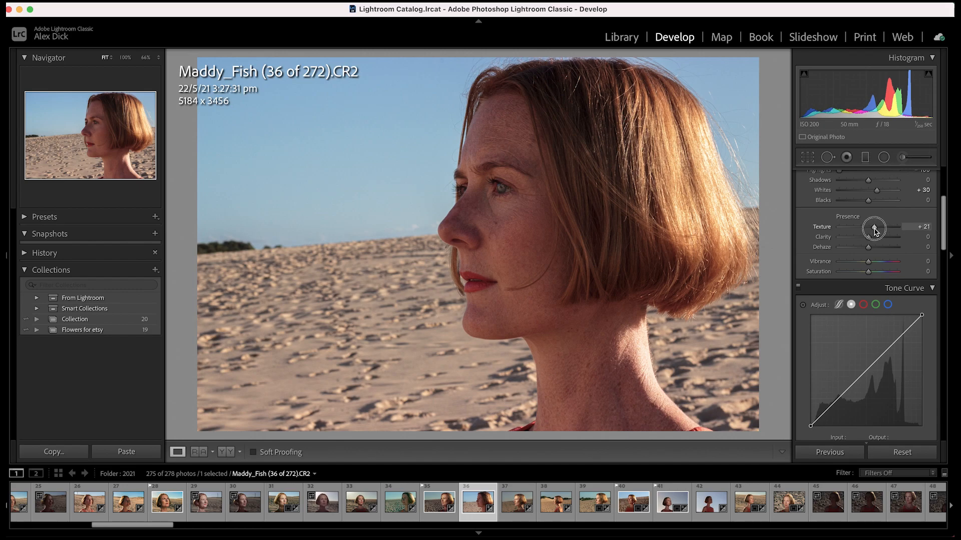
mouse_move(873, 231)
mouse_down()
mouse_move(951, 231)
mouse_move(840, 233)
mouse_move(874, 233)
mouse_up()
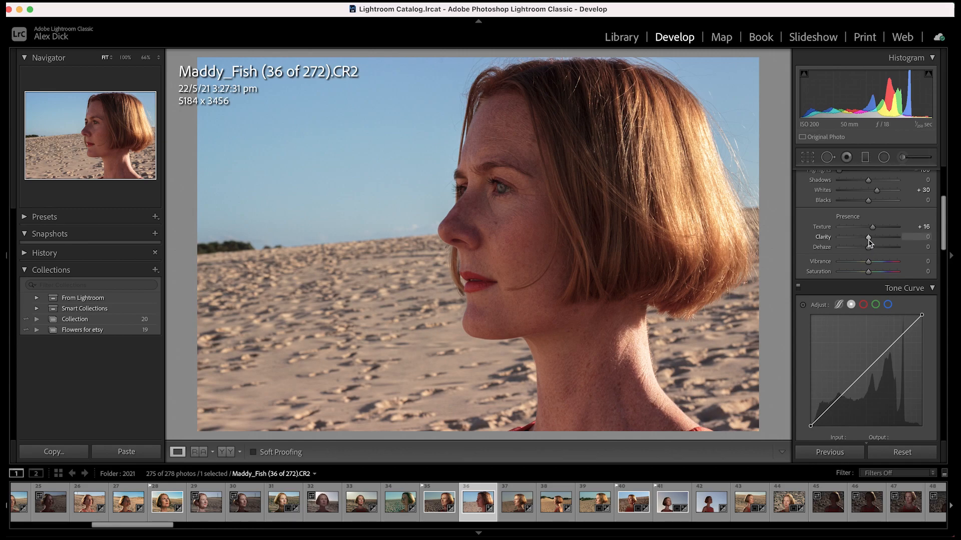
Set the portrait's Clarity to +11 and Dehaze to +6.
mouse_move(869, 242)
mouse_down()
mouse_move(944, 235)
mouse_move(806, 235)
mouse_move(873, 244)
mouse_up()
drag(869, 247, 871, 249)
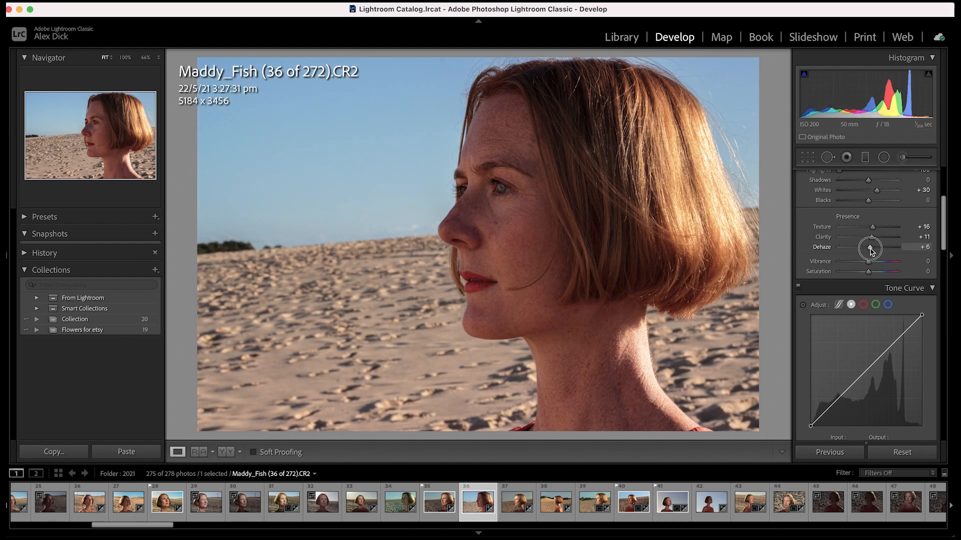
drag(871, 251, 871, 252)
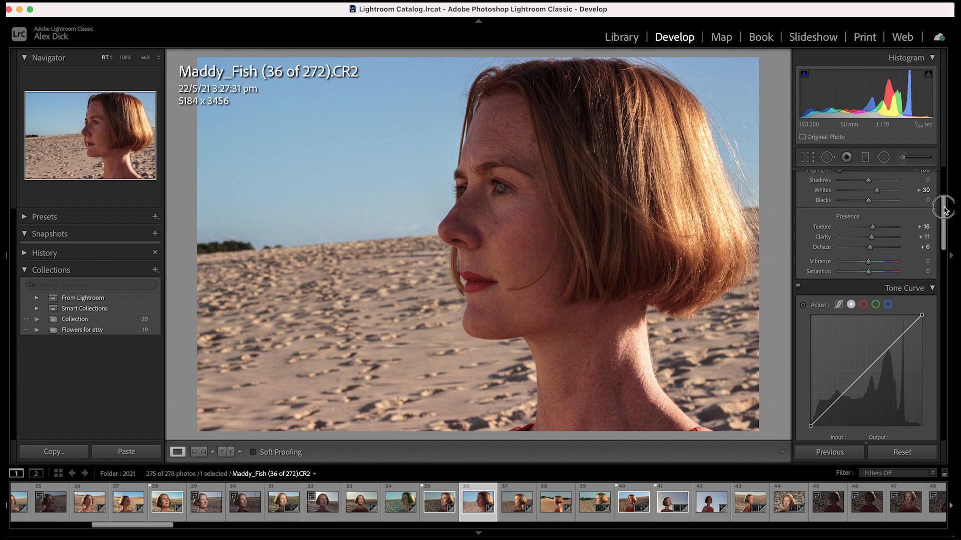
Raise Vibrance to +60 and reduce Saturation to −19.
scroll(925, 221, down, 2)
mouse_move(869, 239)
mouse_down()
mouse_move(949, 235)
mouse_move(855, 232)
mouse_move(881, 231)
mouse_move(875, 250)
mouse_move(918, 247)
mouse_move(872, 253)
mouse_move(886, 239)
mouse_up()
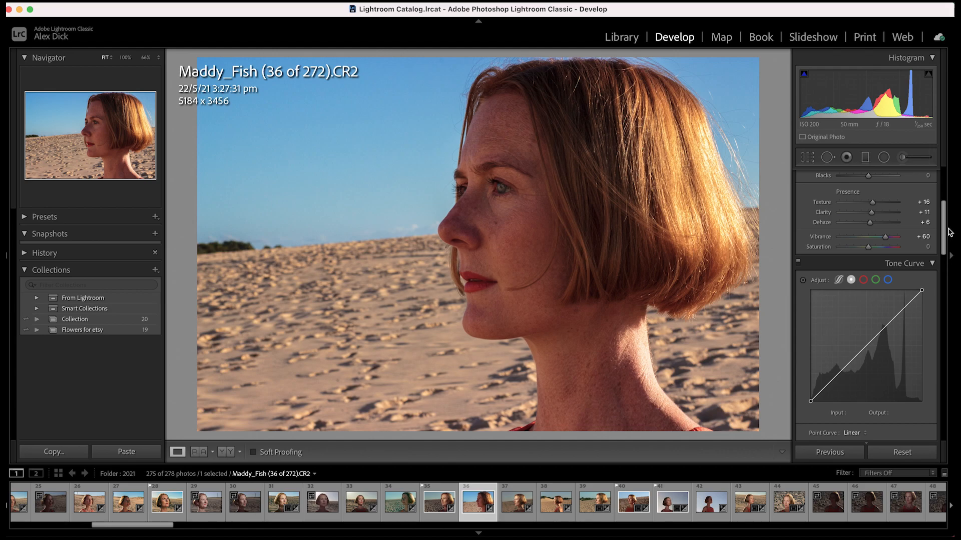
drag(942, 219, 941, 222)
drag(871, 235, 864, 235)
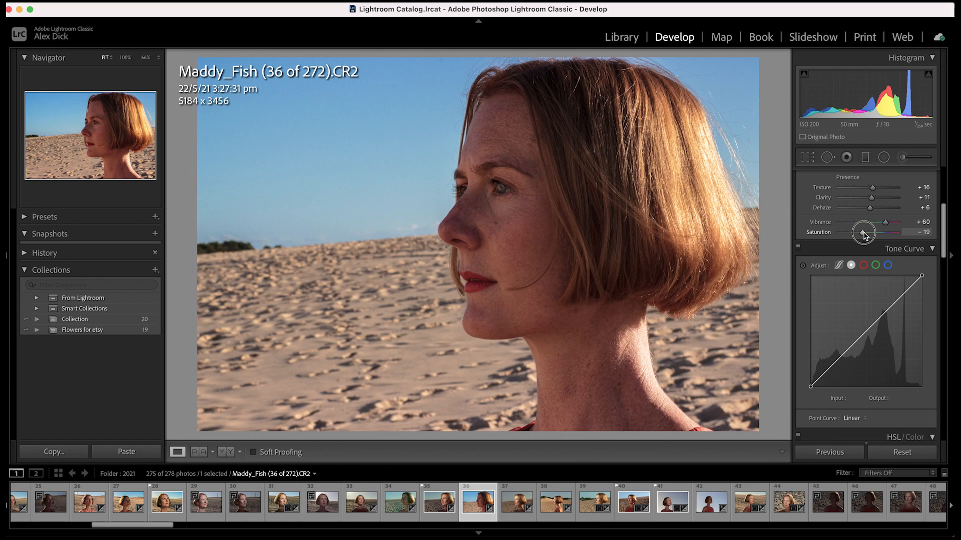
drag(864, 235, 864, 235)
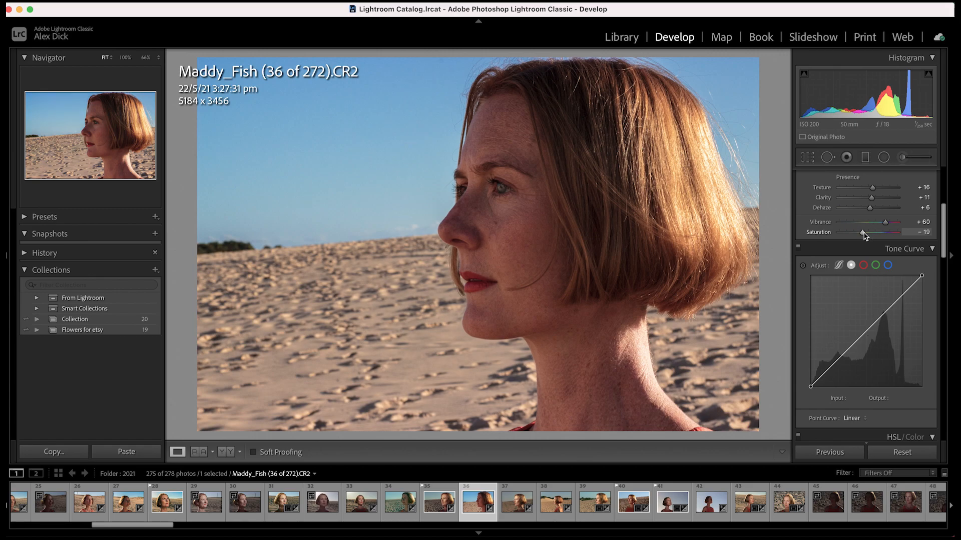
Try reshaping the highlight end of the tone curve with added points, and reset the curve to Linear.
mouse_move(944, 219)
mouse_down()
mouse_move(943, 253)
mouse_move(940, 235)
mouse_up()
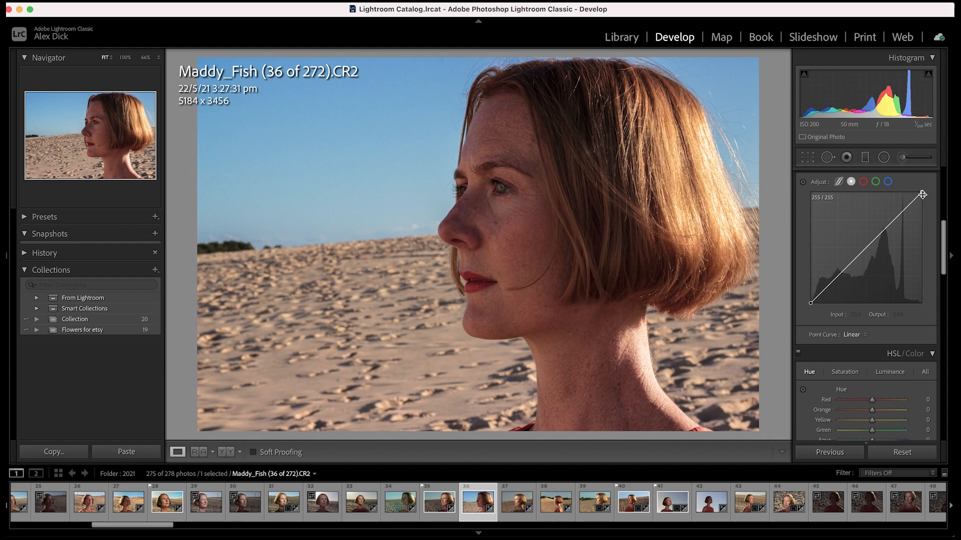
drag(921, 191, 902, 210)
mouse_move(924, 199)
mouse_down()
mouse_move(926, 214)
mouse_move(924, 182)
mouse_move(913, 167)
mouse_move(902, 173)
mouse_move(939, 171)
mouse_move(897, 175)
mouse_move(915, 165)
mouse_move(922, 191)
mouse_up()
click(903, 210)
drag(912, 205, 908, 201)
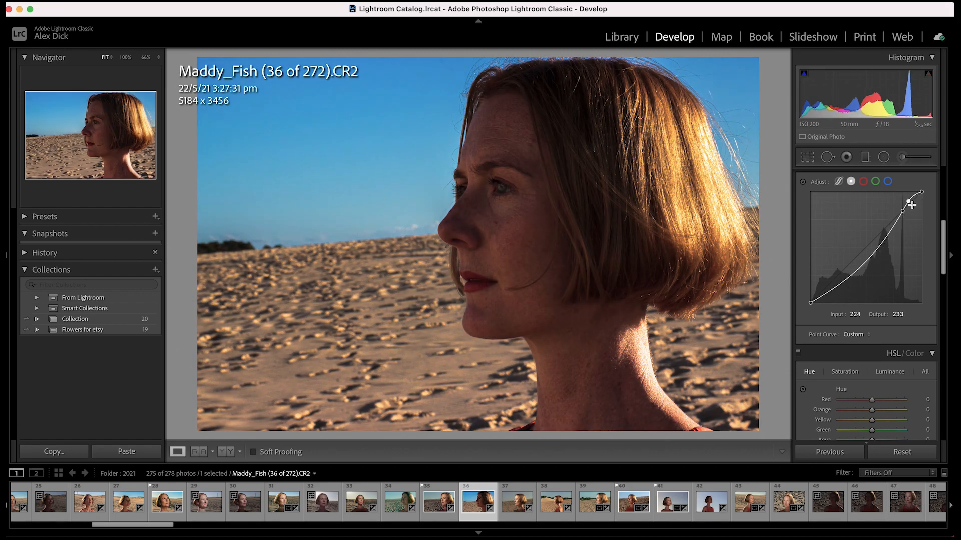
double_click(909, 200)
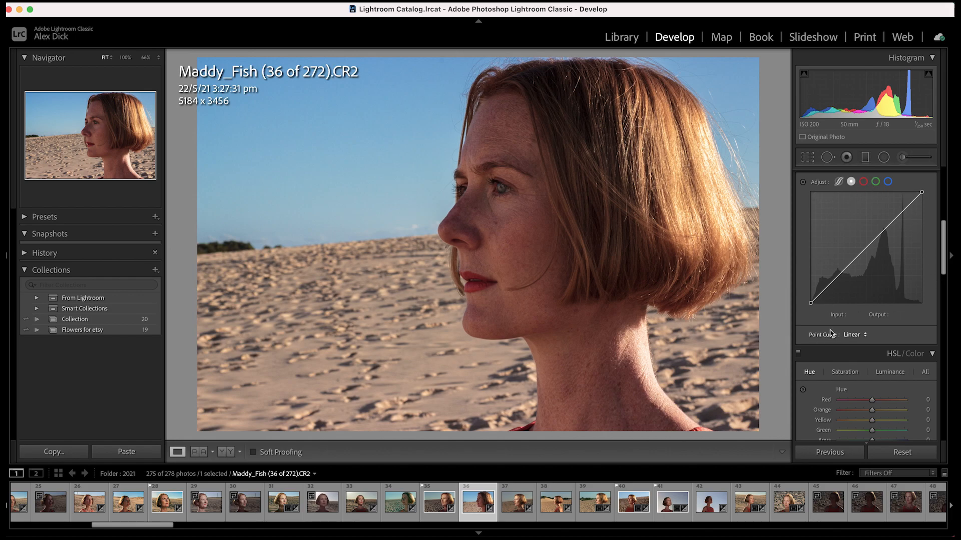
scroll(823, 380, down, 3)
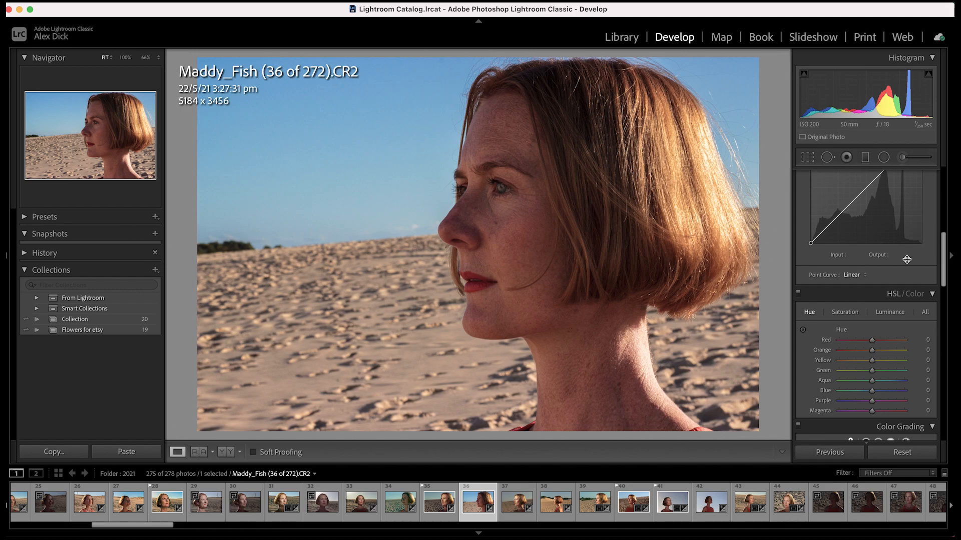
Try lowering the tone curve's white point and bowing the curve upward with two added points, and restore it to Linear.
drag(944, 252, 940, 235)
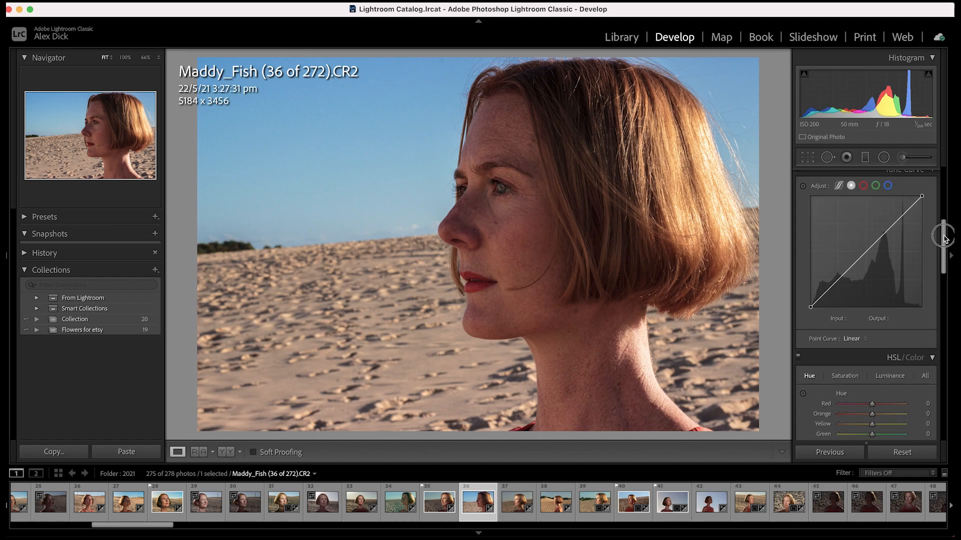
click(921, 199)
mouse_move(921, 199)
mouse_down()
mouse_move(911, 218)
mouse_move(923, 198)
mouse_up()
drag(944, 252, 945, 236)
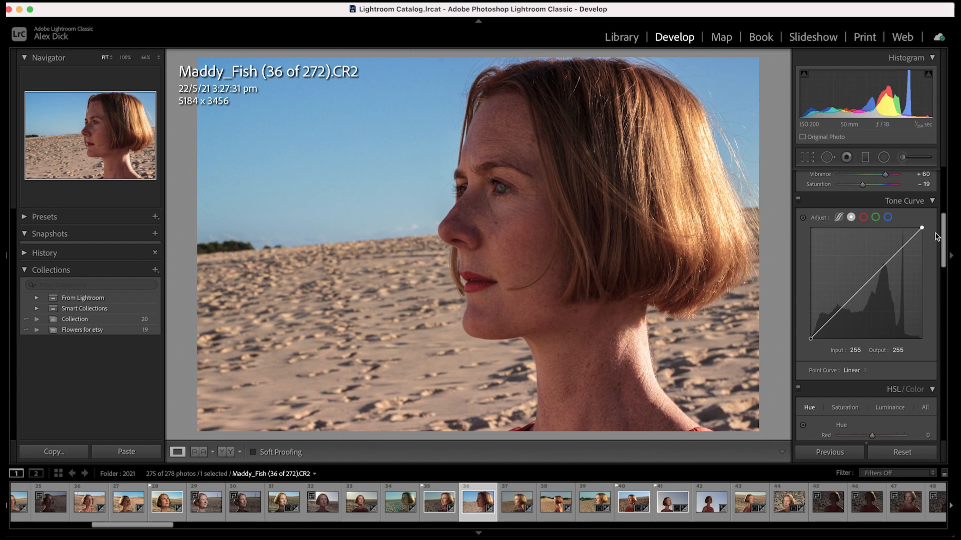
mouse_move(922, 228)
mouse_down()
mouse_move(933, 245)
mouse_move(922, 226)
mouse_up()
click(903, 249)
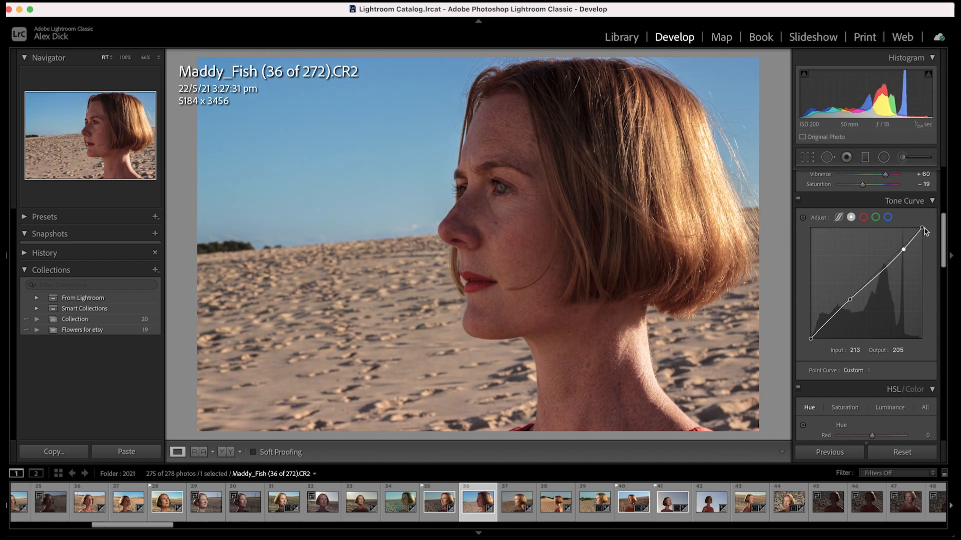
mouse_move(923, 231)
mouse_down()
mouse_move(913, 233)
mouse_move(926, 235)
mouse_up()
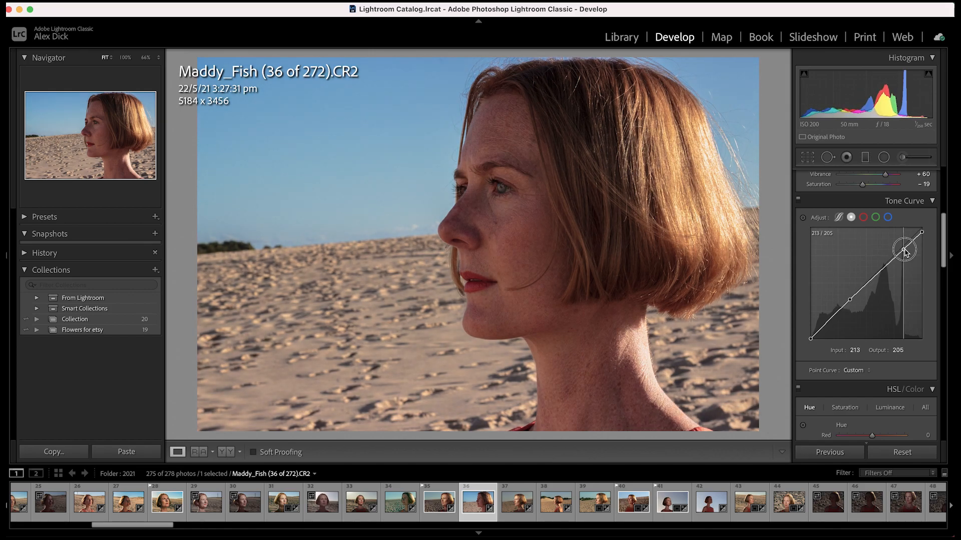
mouse_move(906, 248)
mouse_down()
mouse_move(904, 272)
mouse_move(897, 235)
mouse_up()
mouse_move(850, 300)
mouse_down()
mouse_move(836, 257)
mouse_move(824, 278)
mouse_move(851, 294)
mouse_up()
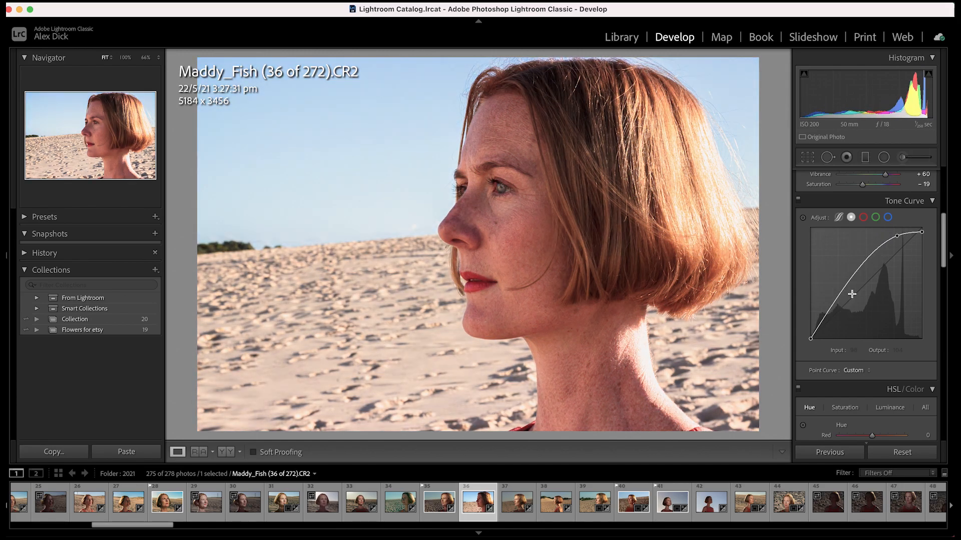
double_click(897, 238)
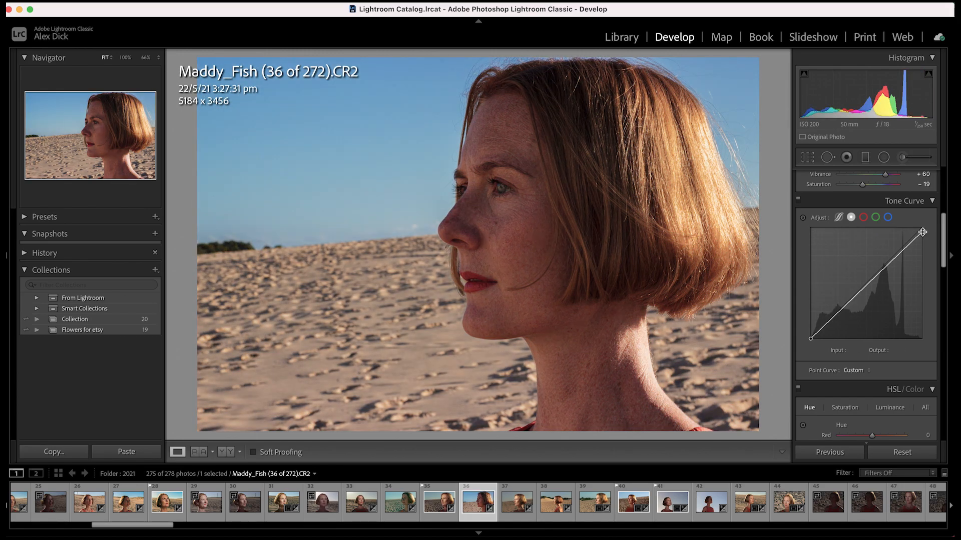
drag(922, 235, 922, 226)
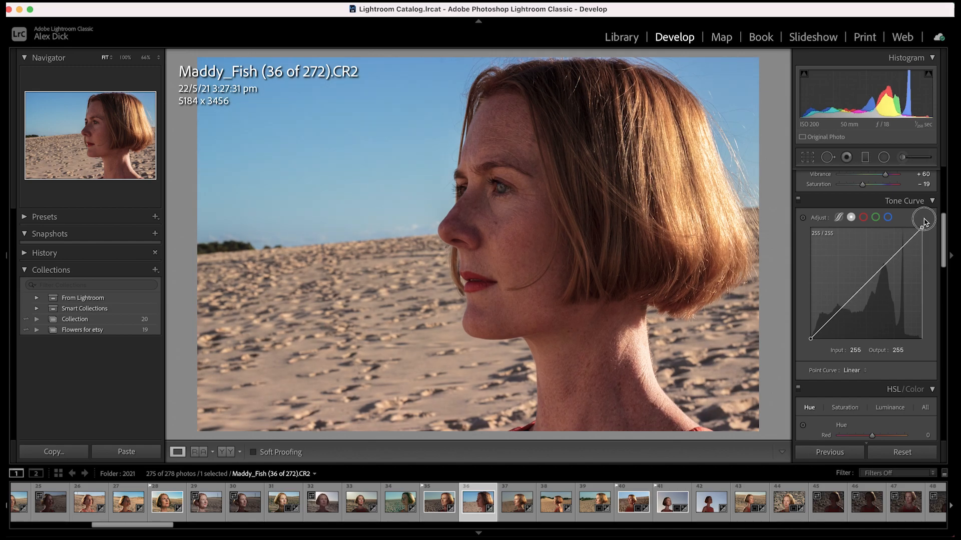
mouse_move(810, 337)
mouse_down()
mouse_move(825, 337)
mouse_move(803, 332)
mouse_move(791, 268)
mouse_move(784, 345)
mouse_move(838, 339)
mouse_move(798, 339)
mouse_move(817, 334)
mouse_move(815, 344)
mouse_up()
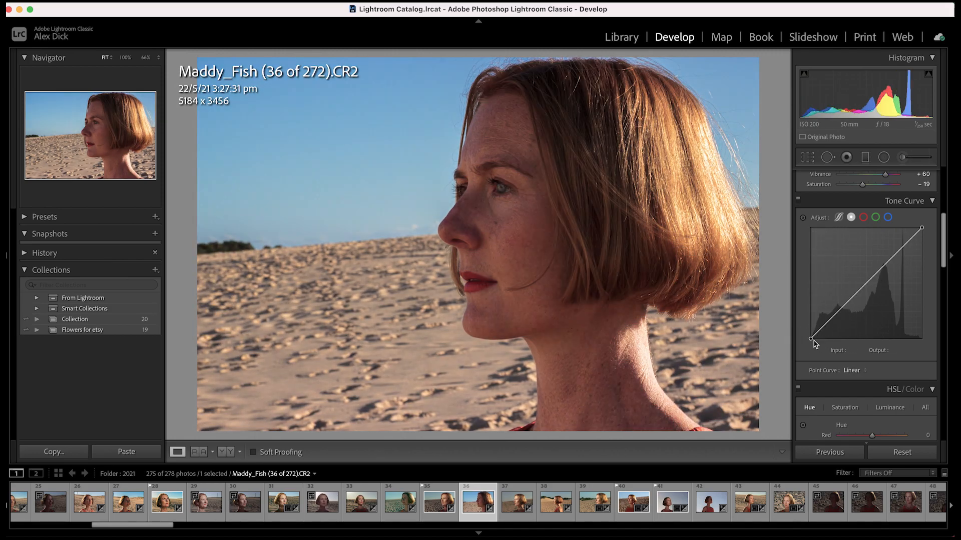
Try adding a shadow point and a highlight point to the tone curve, and remove both points.
click(842, 306)
drag(888, 262, 889, 261)
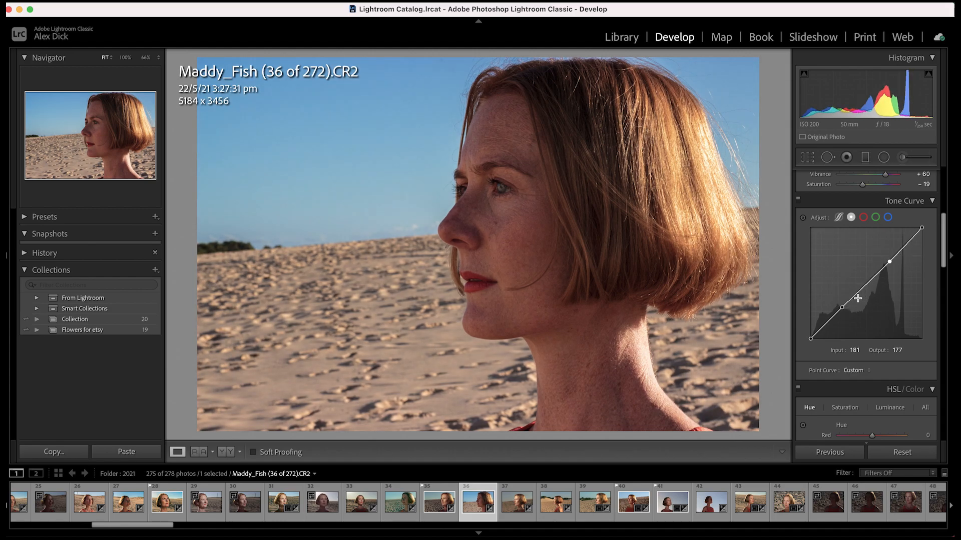
drag(843, 309, 843, 305)
scroll(925, 235, up, 2)
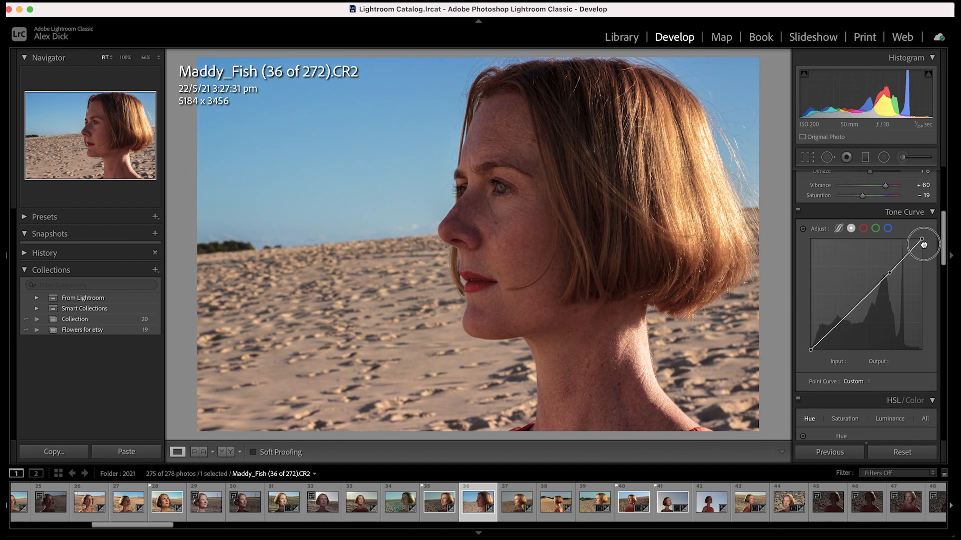
drag(889, 280, 919, 247)
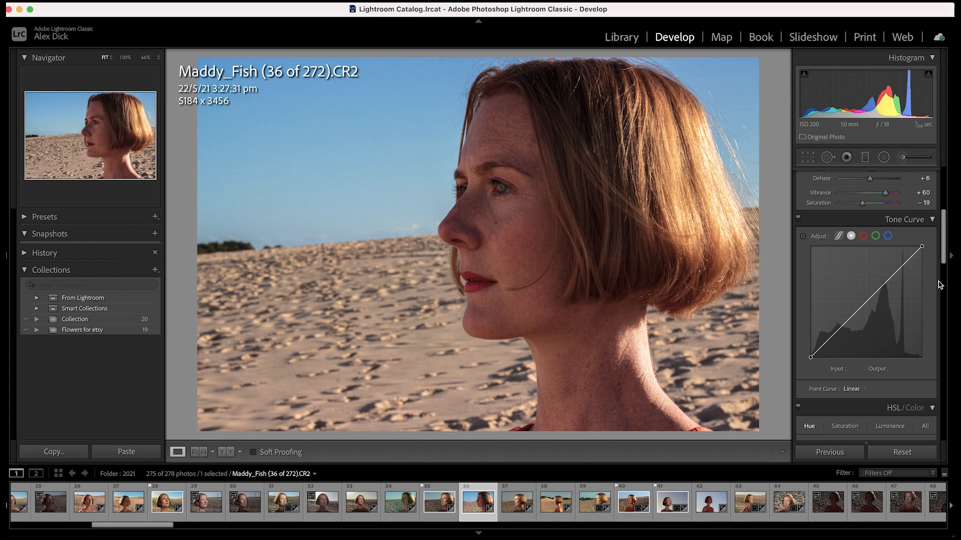
Try the maximum Red hue shift on the portrait and settle on +39.
drag(943, 229, 939, 267)
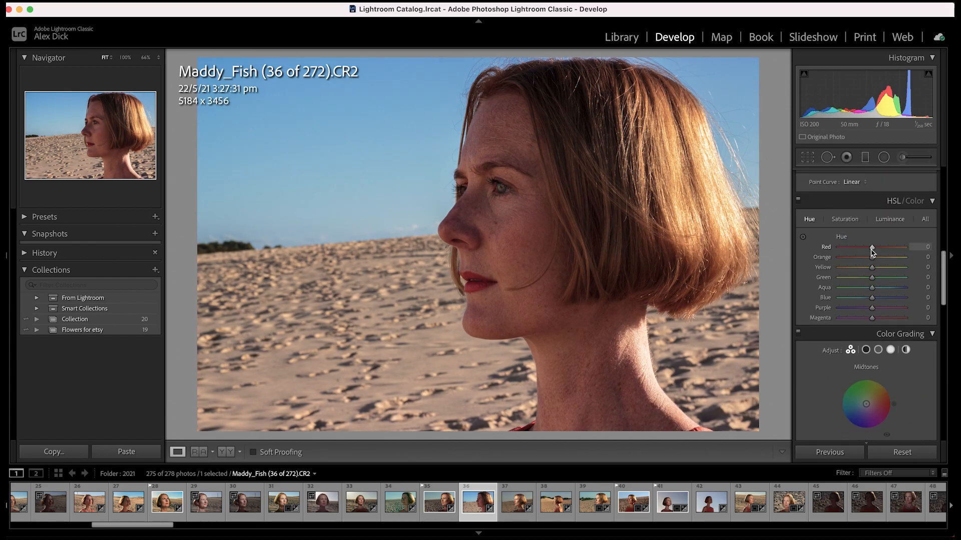
drag(872, 248, 871, 248)
drag(943, 282, 944, 265)
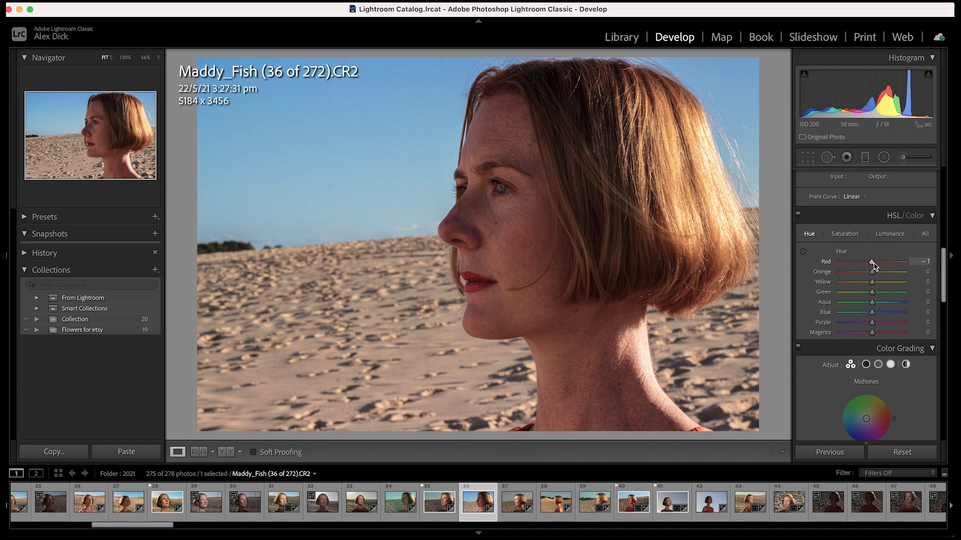
mouse_move(873, 265)
mouse_down()
mouse_move(889, 269)
mouse_move(874, 268)
mouse_up()
drag(880, 264, 952, 261)
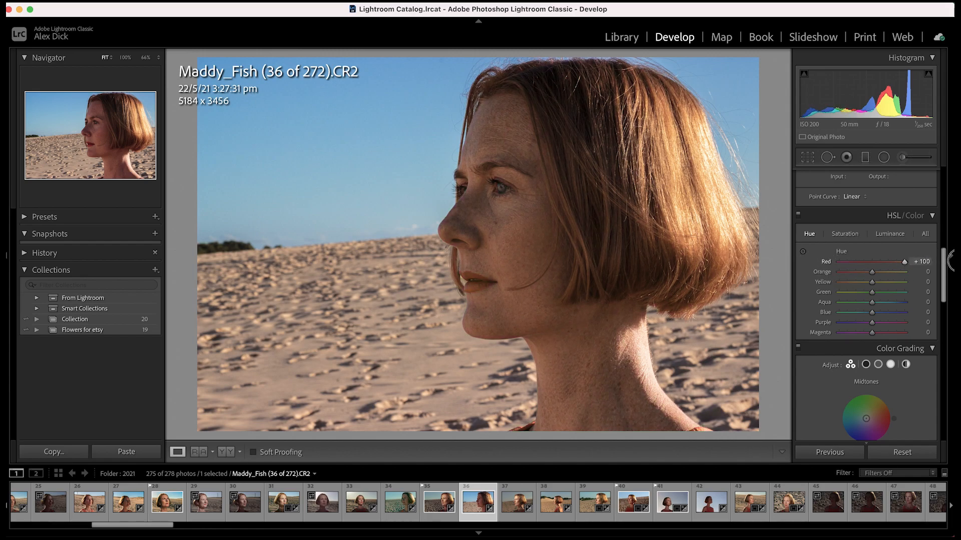
drag(952, 263, 887, 265)
Set the Orange hue to +11, and try both directions of the Yellow hue before settling on −49.
mouse_move(872, 272)
mouse_down()
mouse_move(885, 272)
mouse_move(858, 272)
mouse_move(874, 274)
mouse_up()
mouse_move(874, 272)
mouse_down()
mouse_move(860, 273)
mouse_move(875, 275)
mouse_up()
drag(872, 284, 957, 278)
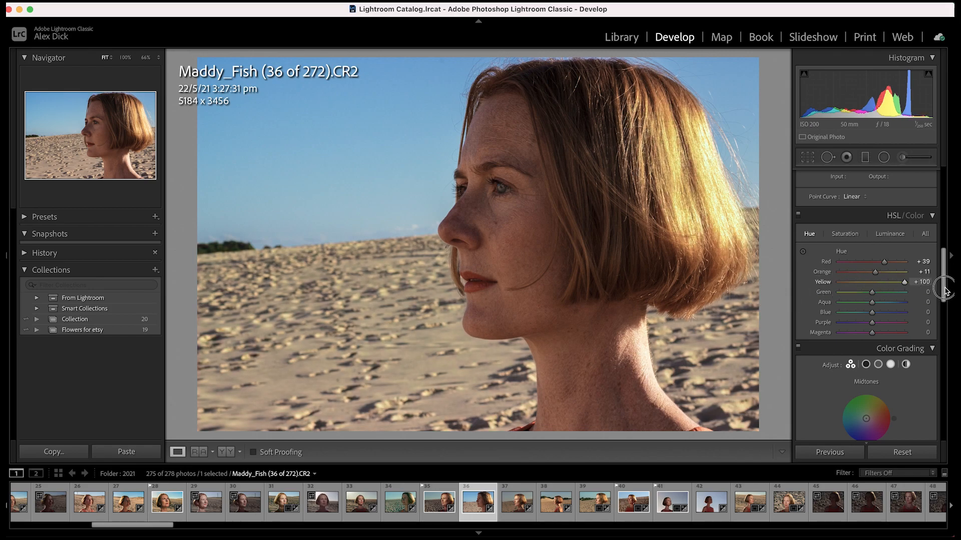
drag(949, 289, 855, 289)
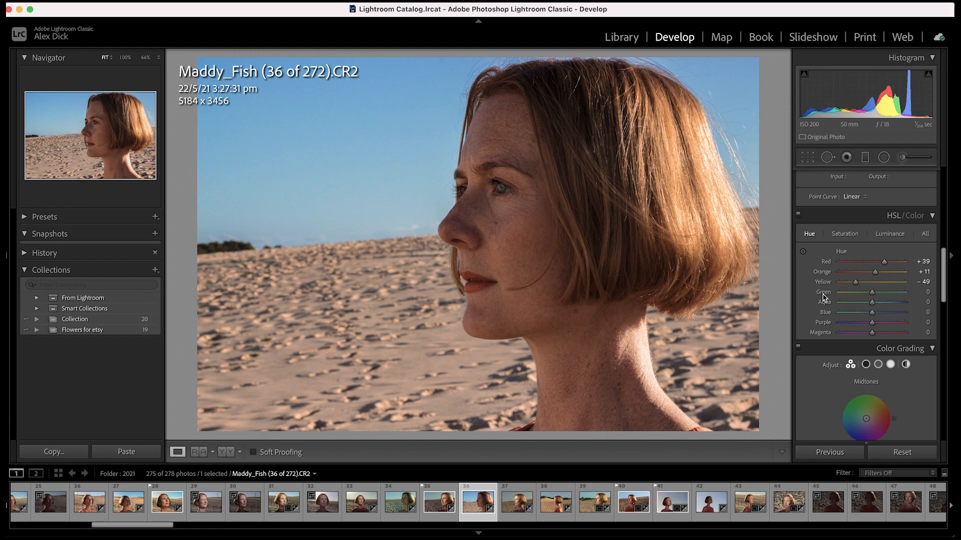
Shift the Aqua hue to +28 to adjust the blue of the sky.
mouse_move(873, 295)
mouse_down()
mouse_move(829, 298)
mouse_move(930, 289)
mouse_move(906, 281)
mouse_move(876, 306)
mouse_move(876, 296)
mouse_move(895, 298)
mouse_move(811, 296)
mouse_move(888, 296)
mouse_move(899, 312)
mouse_move(810, 307)
mouse_move(908, 306)
mouse_move(858, 313)
mouse_move(870, 304)
mouse_up()
mouse_move(872, 313)
mouse_down()
mouse_move(919, 315)
mouse_move(814, 311)
mouse_move(909, 312)
mouse_move(876, 314)
mouse_up()
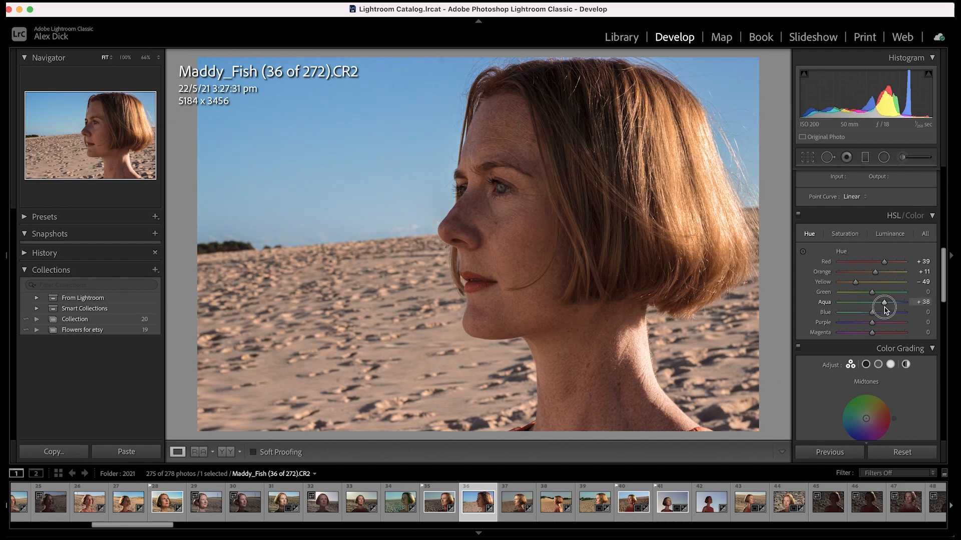
mouse_move(893, 306)
mouse_down()
mouse_move(847, 310)
mouse_move(896, 307)
mouse_move(880, 310)
mouse_up()
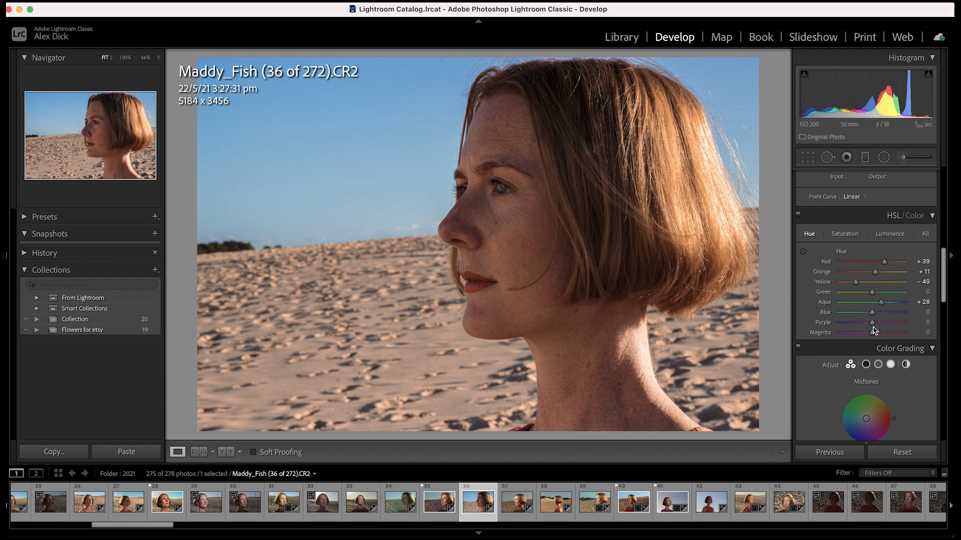
mouse_move(871, 326)
mouse_down()
mouse_move(898, 323)
mouse_move(860, 323)
mouse_move(924, 321)
mouse_move(852, 331)
mouse_move(922, 332)
mouse_move(860, 328)
mouse_move(871, 333)
mouse_up()
scroll(818, 283, down, 1)
scroll(821, 281, up, 1)
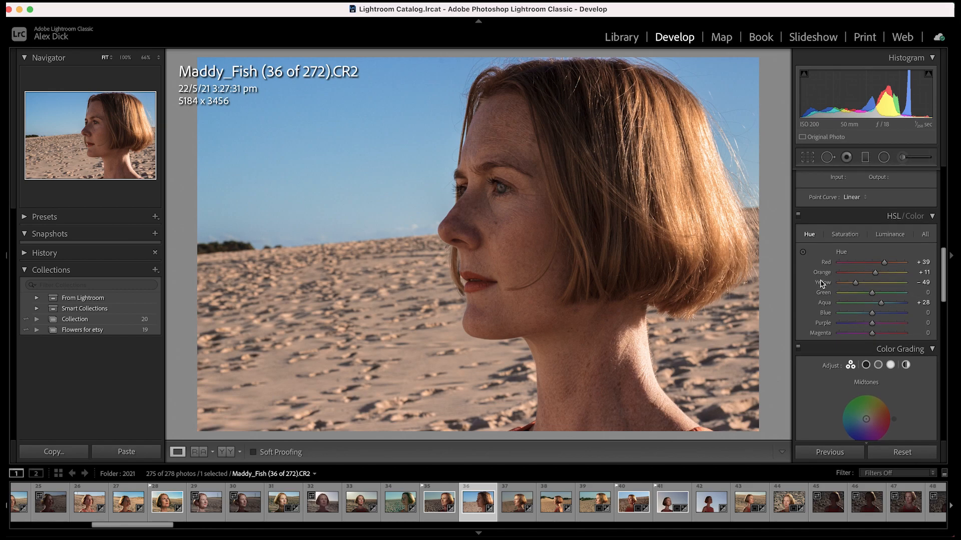
Try raising the lips' Red saturation to +39 with the targeted adjustment tool, and undo the changes.
click(845, 235)
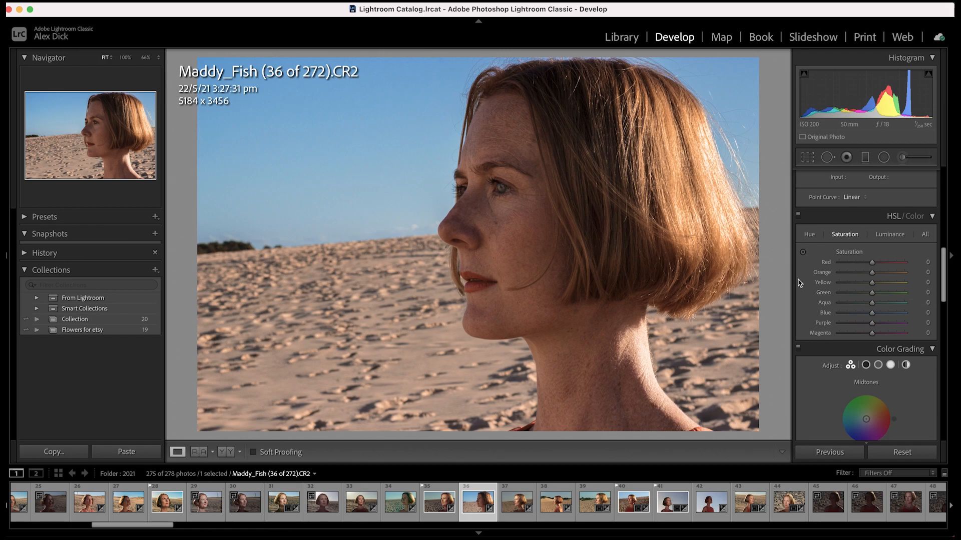
click(803, 253)
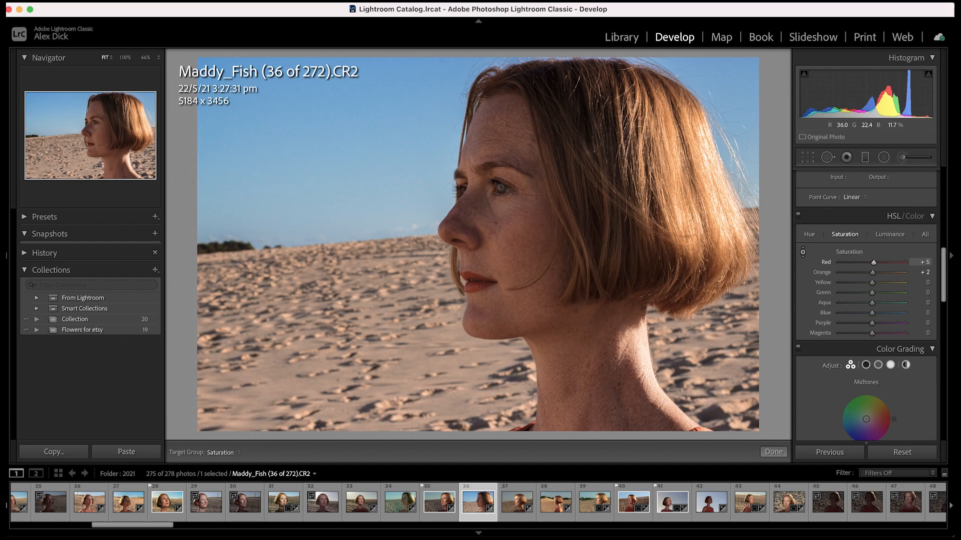
drag(473, 275, 470, 253)
key(super+z)
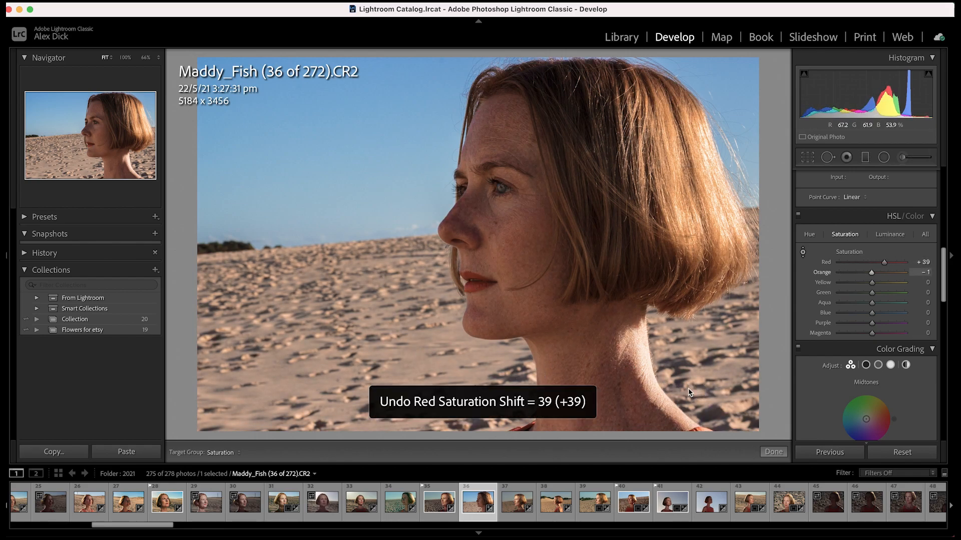
key(Escape)
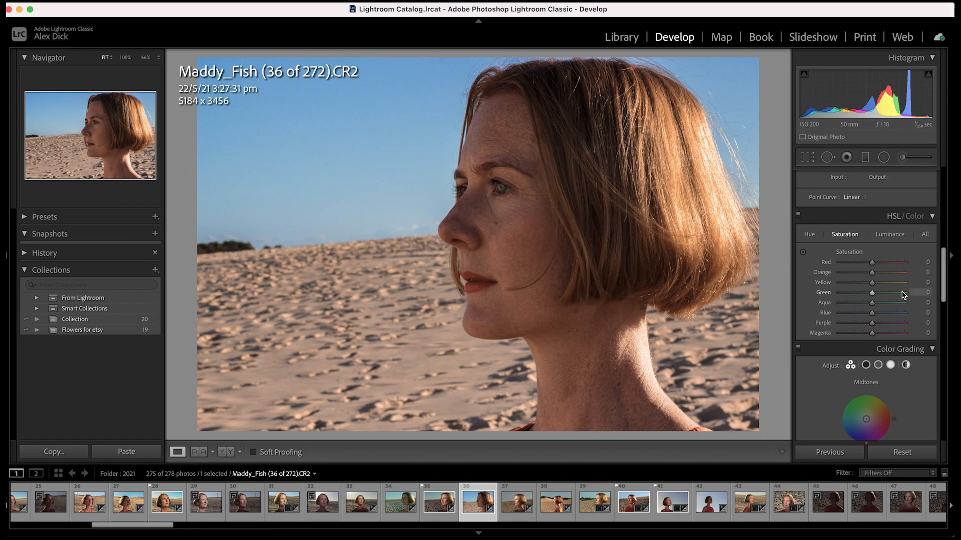
Try fully desaturating the sky with targeted adjustment, and settle on Aqua −6 and Blue +11, plus Orange −6 and Yellow +33 from the sand.
click(802, 252)
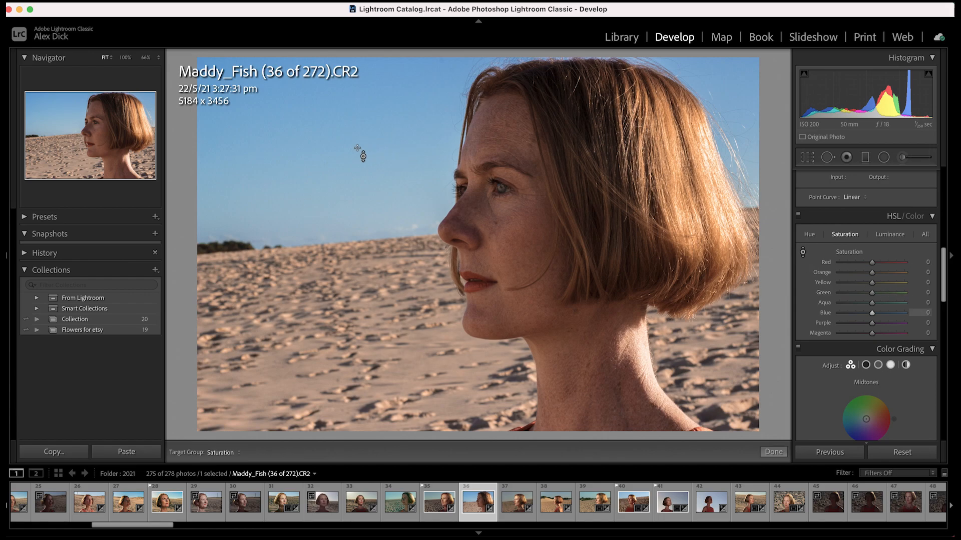
drag(373, 153, 372, 235)
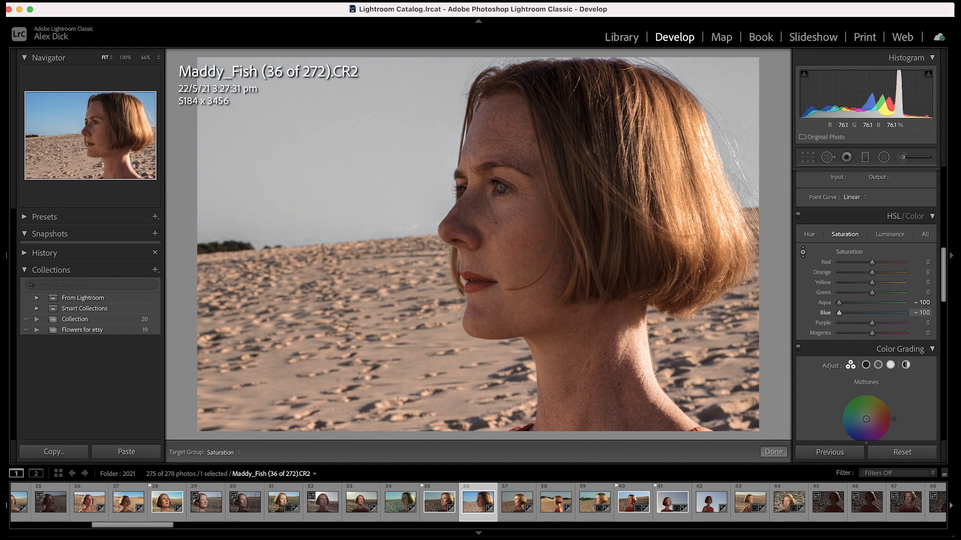
drag(388, 539, 345, 167)
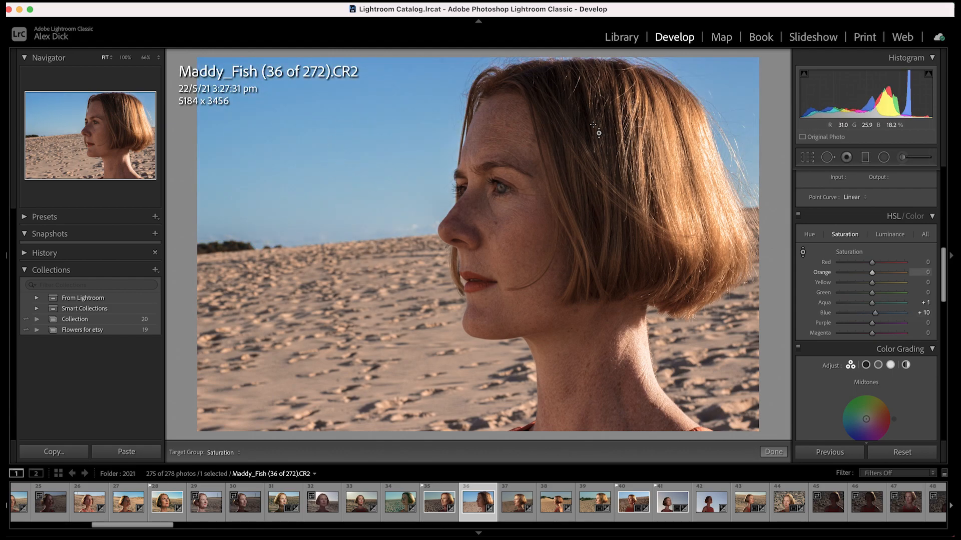
key(super+z)
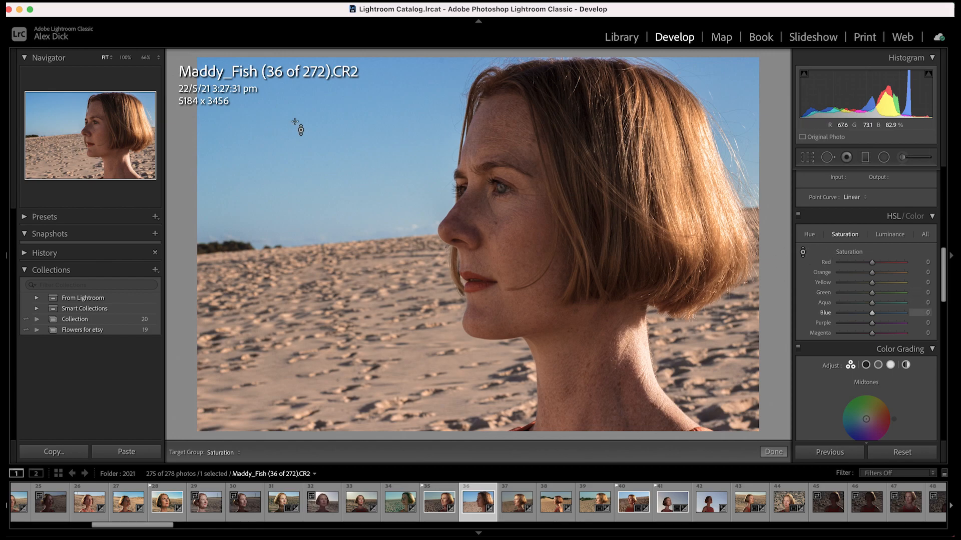
mouse_move(331, 150)
mouse_down()
mouse_move(331, 104)
mouse_move(331, 198)
mouse_move(331, 100)
mouse_move(331, 198)
mouse_move(331, 105)
mouse_move(331, 172)
mouse_move(331, 119)
mouse_move(332, 167)
mouse_move(331, 119)
mouse_move(331, 160)
mouse_move(331, 148)
mouse_up()
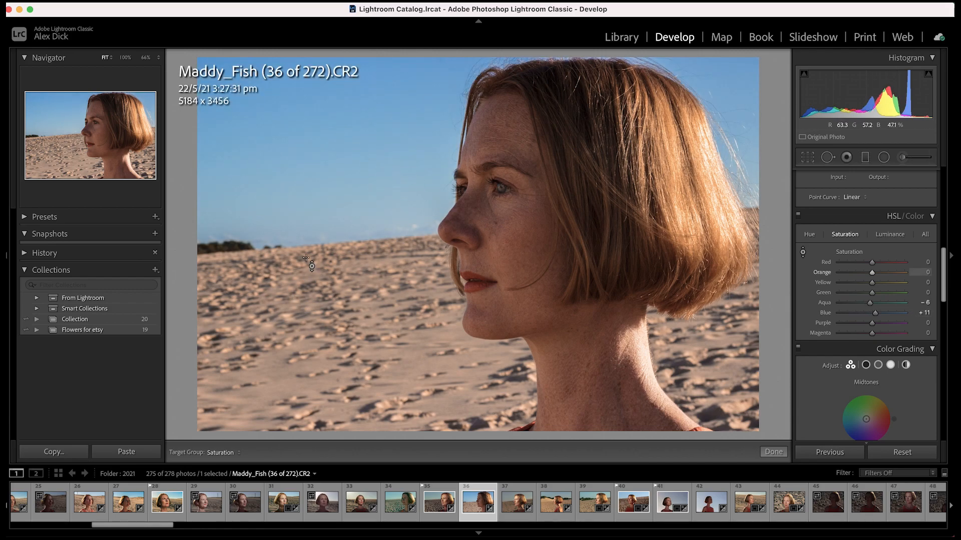
mouse_move(416, 357)
mouse_down()
mouse_move(415, 300)
mouse_move(416, 342)
mouse_up()
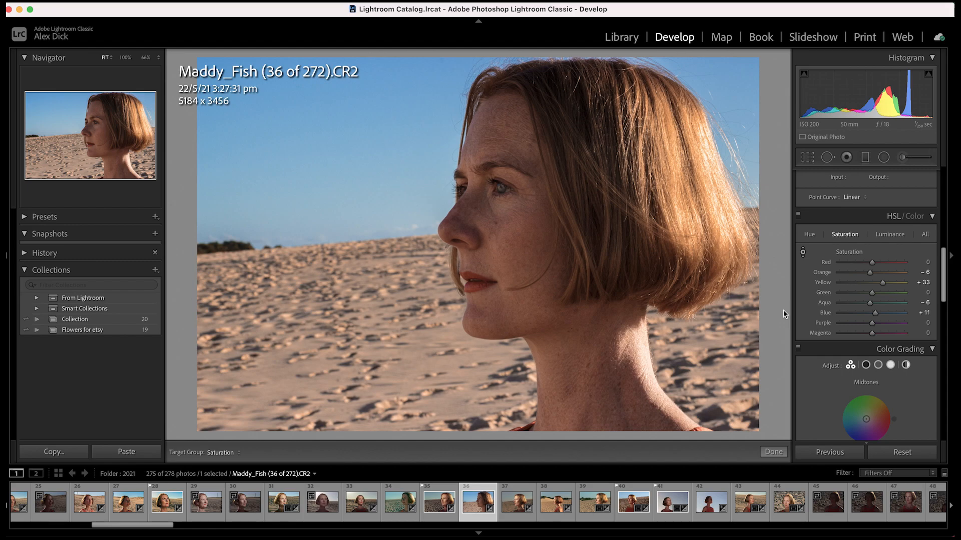
Compare the edited portrait repeatedly with its unedited Before version.
key(backslash)
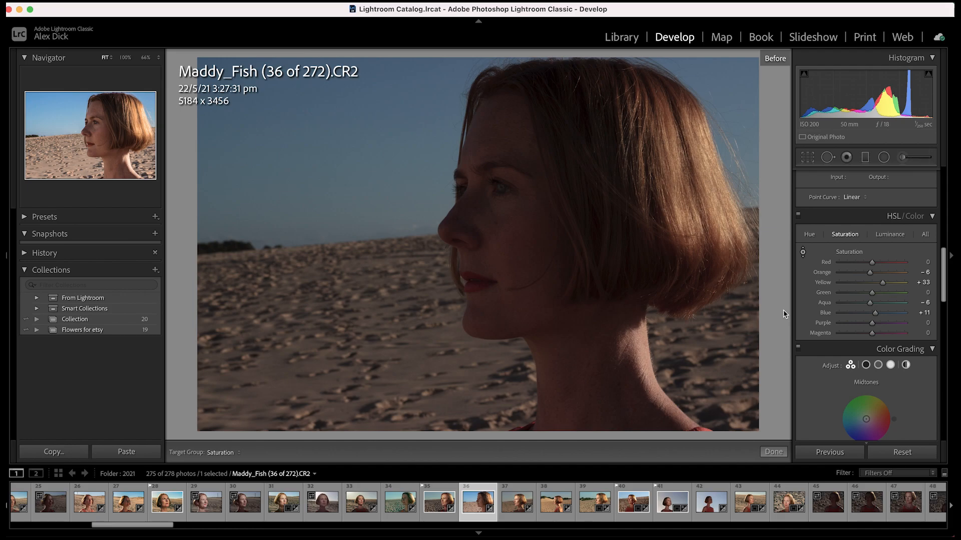
key(backslash)
key(backslash)
key(backslash)
key(backslash)
key(backslash)
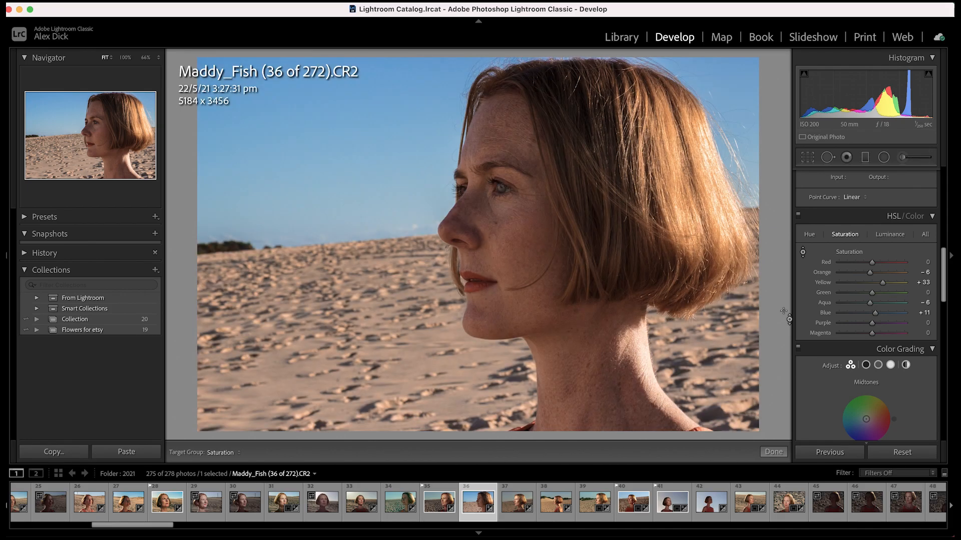
key(backslash)
key(backslash)
key(backslash)
key(backslash)
key(backslash)
key(backslash)
key(backslash)
key(backslash)
key(backslash)
key(backslash)
key(backslash)
key(backslash)
key(backslash)
key(backslash)
key(backslash)
key(backslash)
key(backslash)
key(backslash)
Try targeted luminance adjustment on the neck, undo it, and darken the hair tones to Orange −29 and Yellow −19.
click(890, 236)
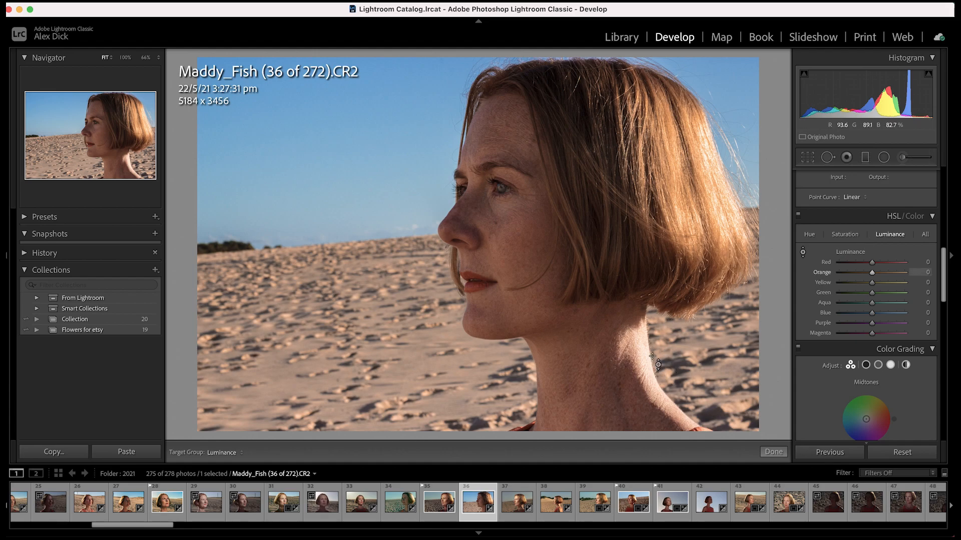
mouse_move(644, 345)
mouse_down()
mouse_move(645, 374)
mouse_move(644, 329)
mouse_move(644, 377)
mouse_move(644, 341)
mouse_up()
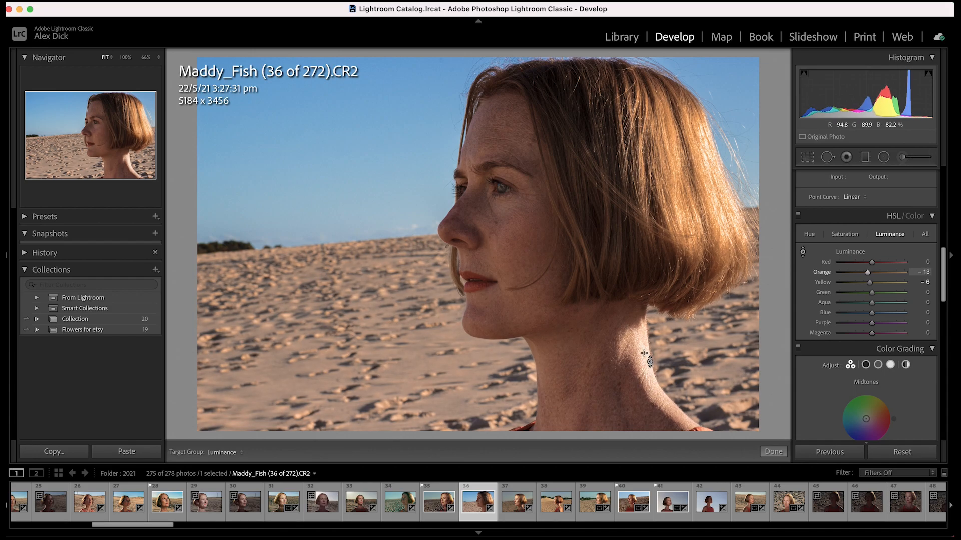
key(super+z)
click(802, 252)
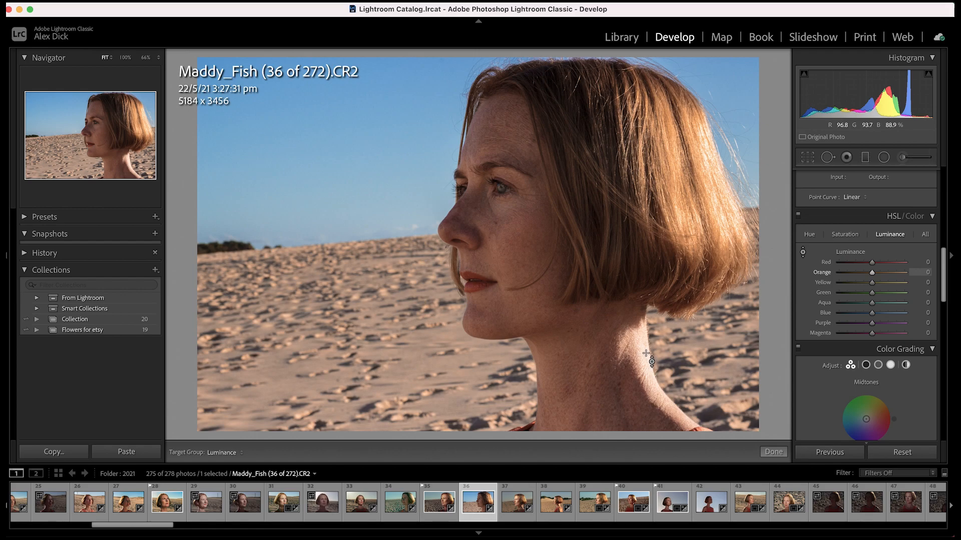
drag(686, 131, 687, 150)
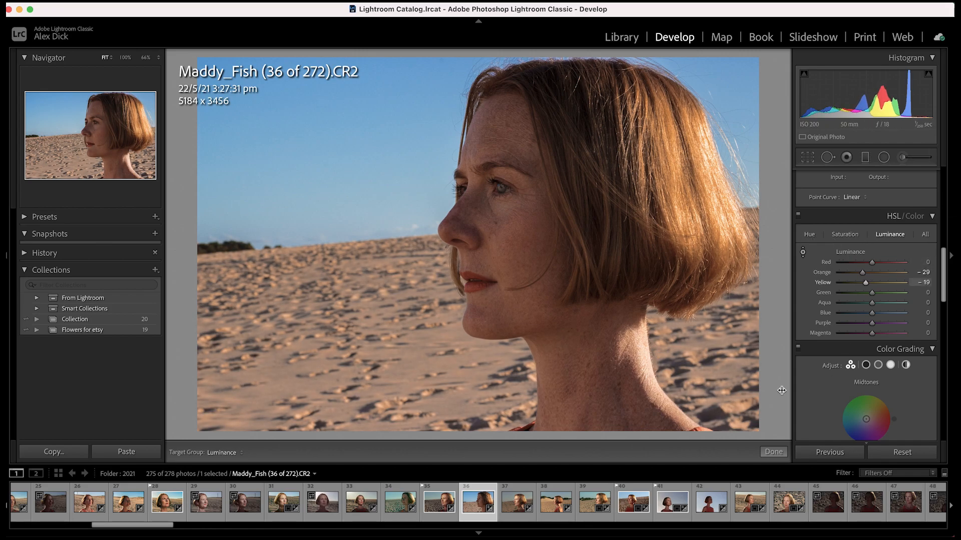
Switch repeatedly between the Before and edited versions of the portrait to judge the darkened hair luminance.
key(backslash)
key(backslash)
key(backslash)
key(backslash)
key(backslash)
key(backslash)
key(backslash)
key(backslash)
key(backslash)
key(backslash)
key(backslash)
key(backslash)
key(backslash)
key(backslash)
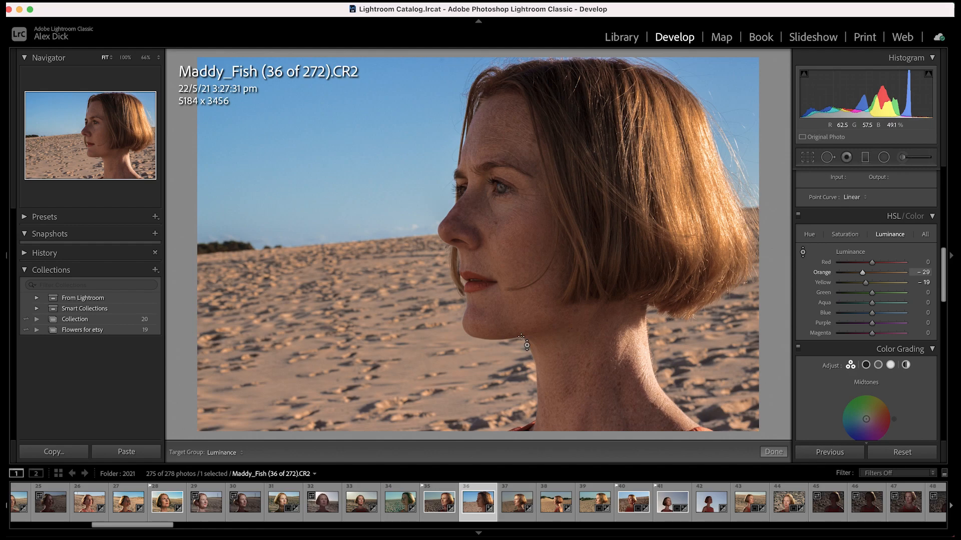
Turn off the targeted adjustment tool in the HSL luminance settings.
drag(944, 262, 941, 282)
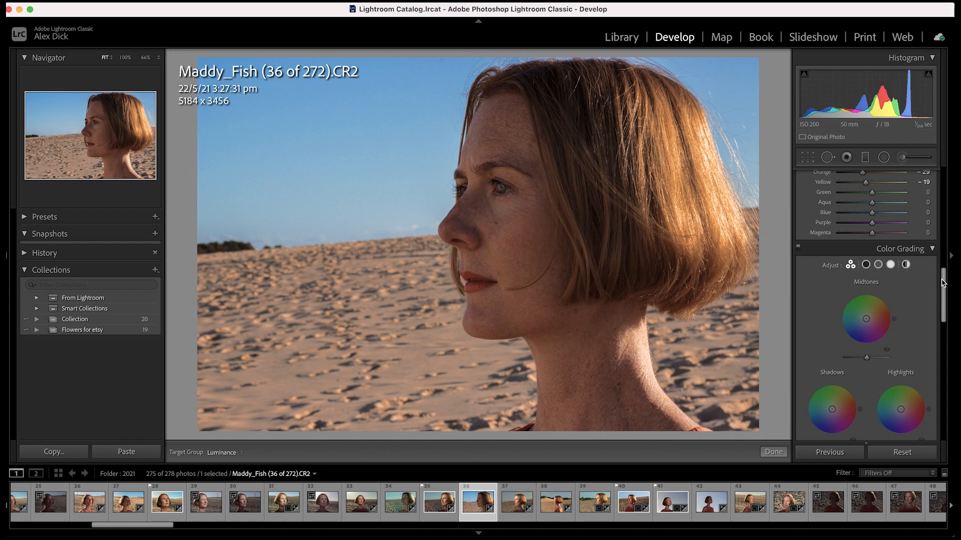
drag(942, 284, 944, 289)
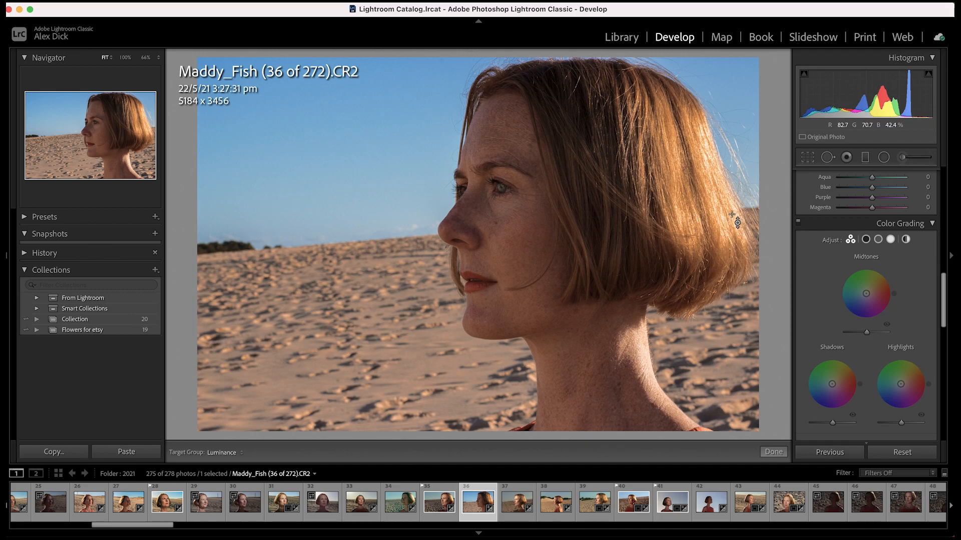
click(813, 223)
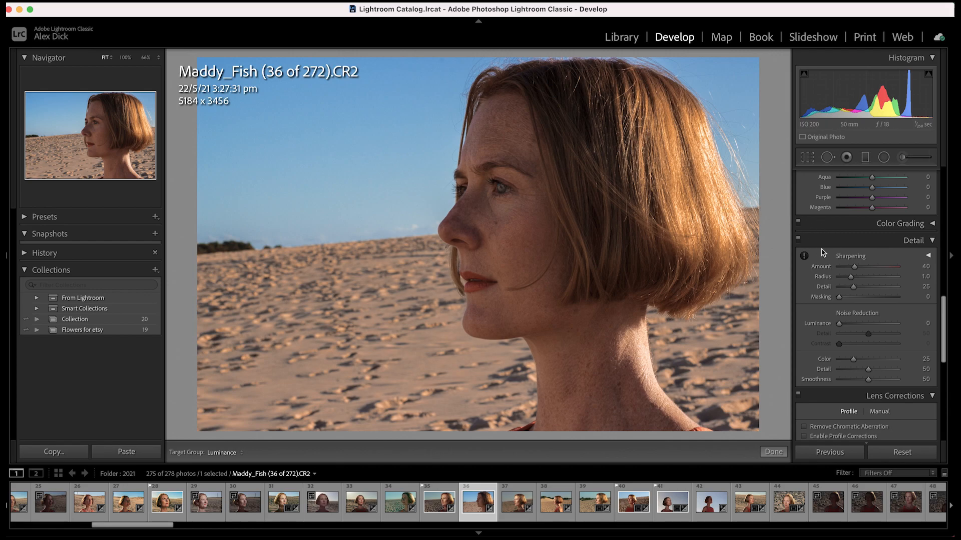
click(931, 223)
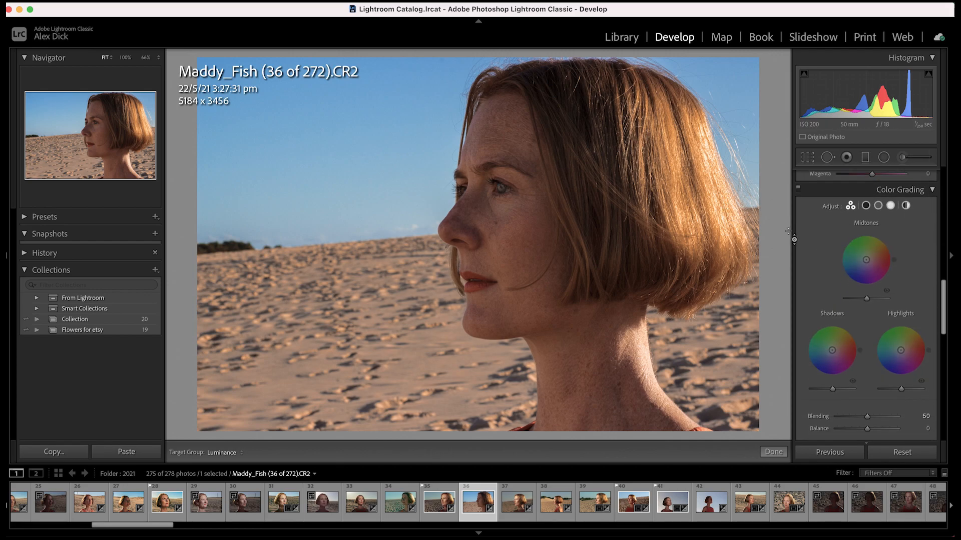
scroll(820, 239, up, 4)
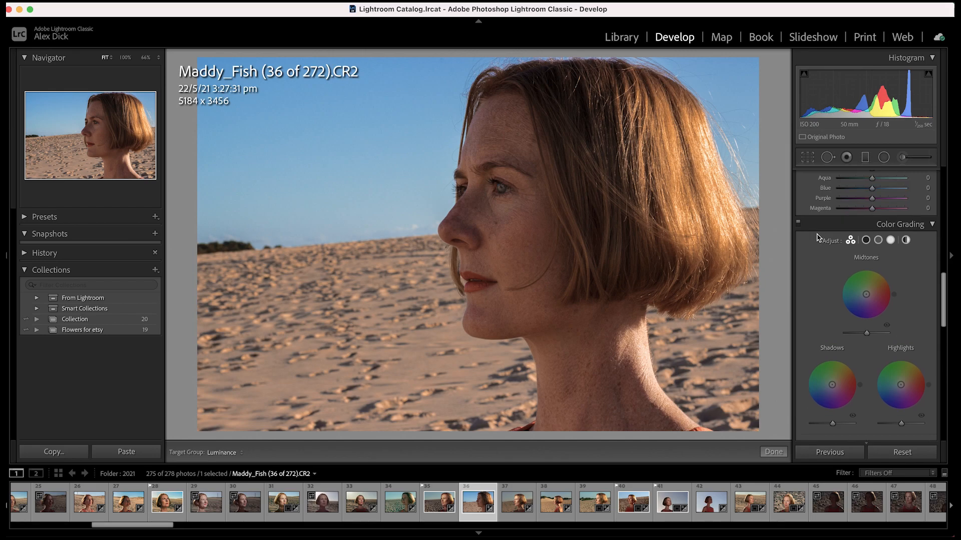
scroll(814, 237, up, 2)
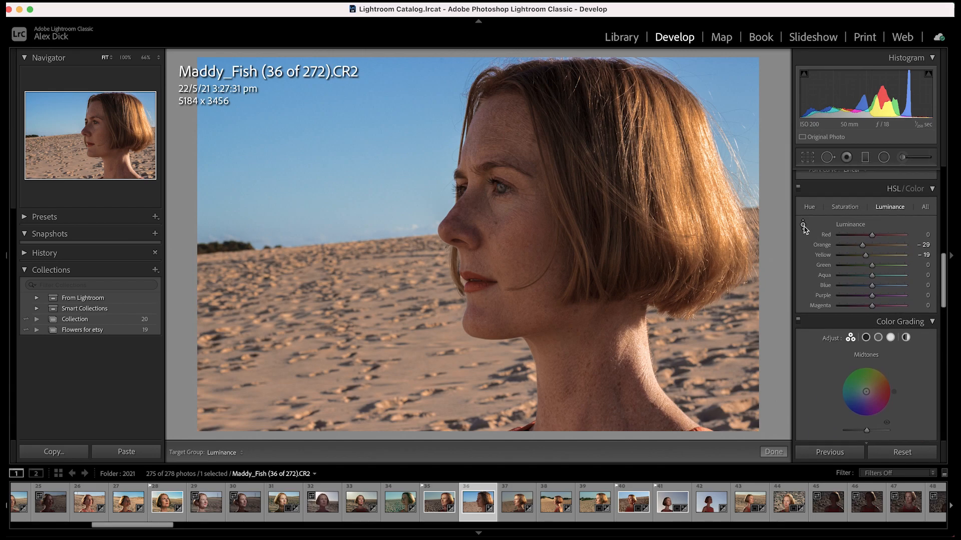
click(802, 224)
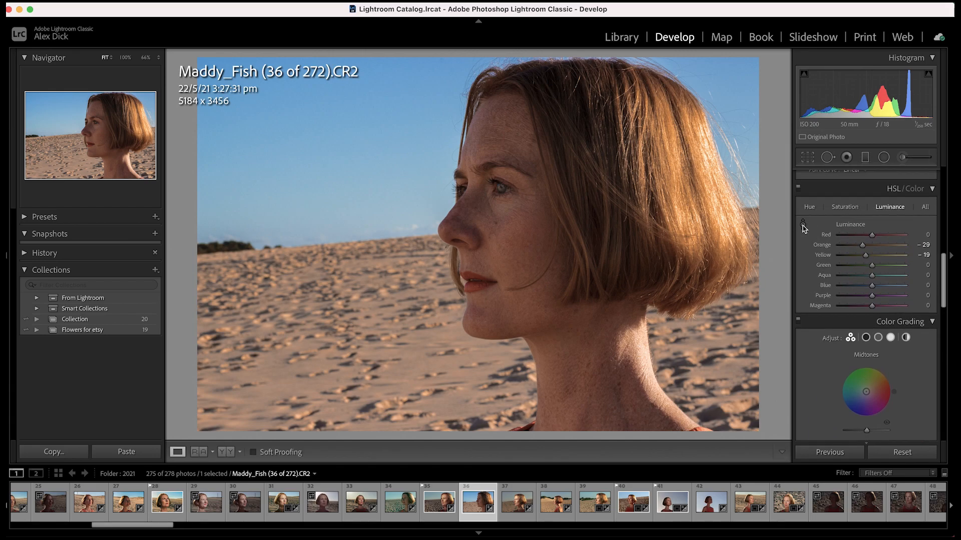
Inspect the sunlit hair at 100% magnification, and return to the fitted view of the whole photo.
click(730, 203)
drag(687, 187, 584, 311)
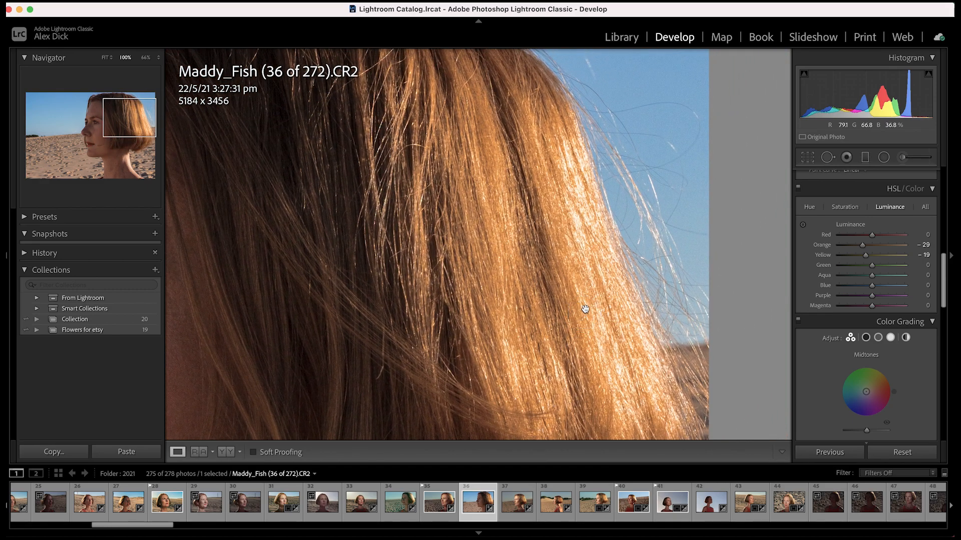
drag(508, 389, 620, 222)
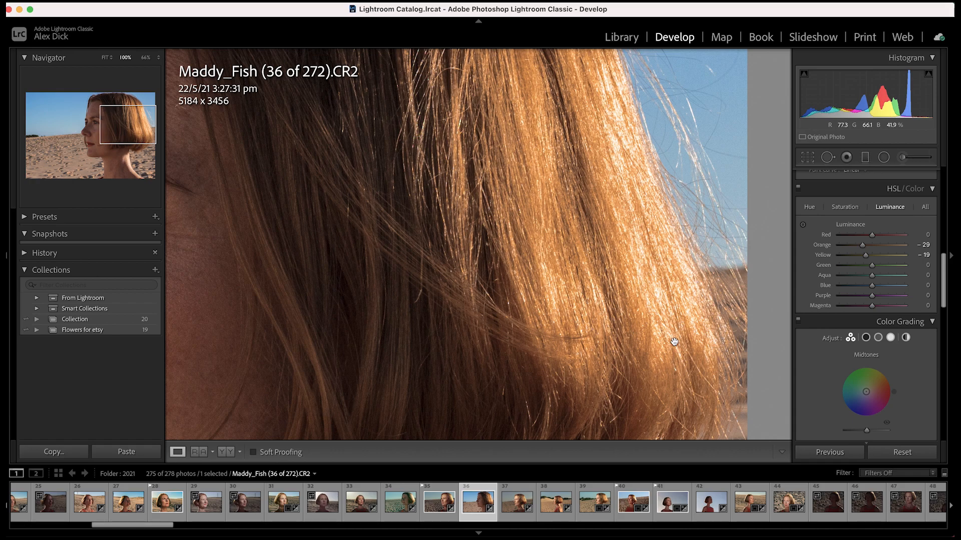
click(637, 288)
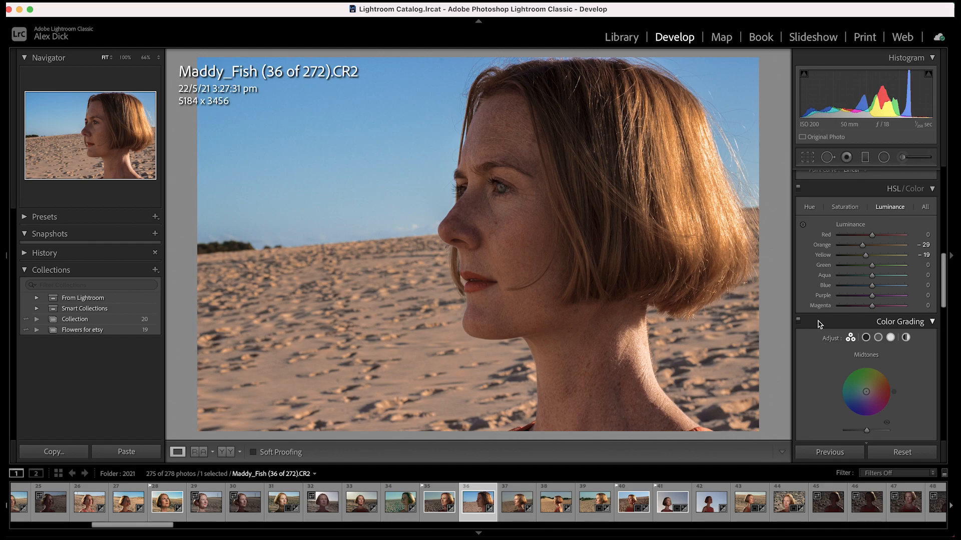
Enable lens profile corrections with the Canon EF 50mm f/1.8 STM profile.
scroll(819, 324, down, 4)
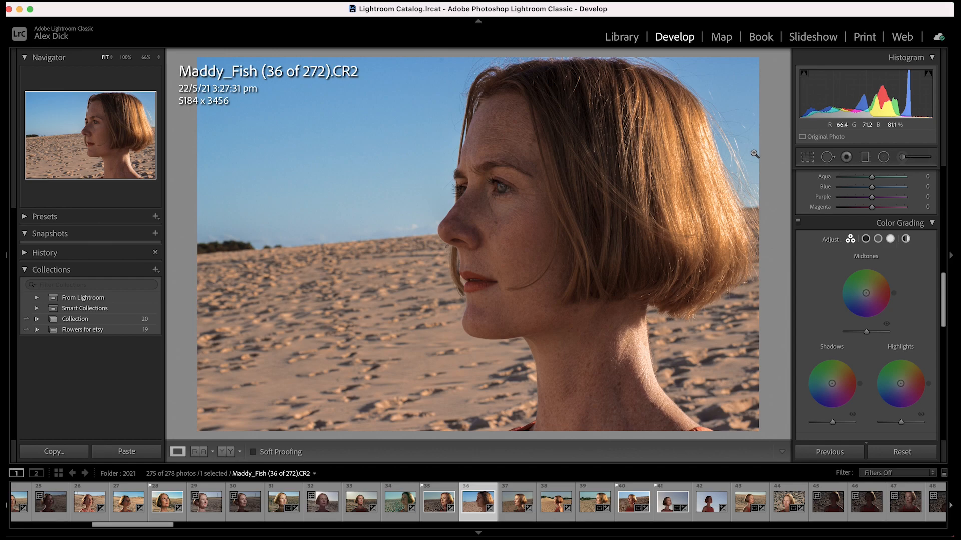
drag(941, 283, 944, 376)
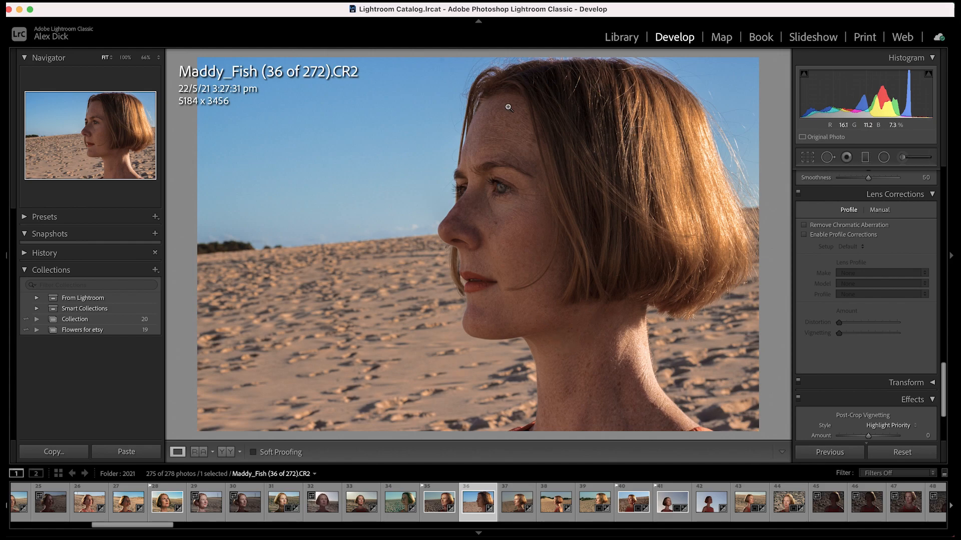
click(804, 226)
click(805, 235)
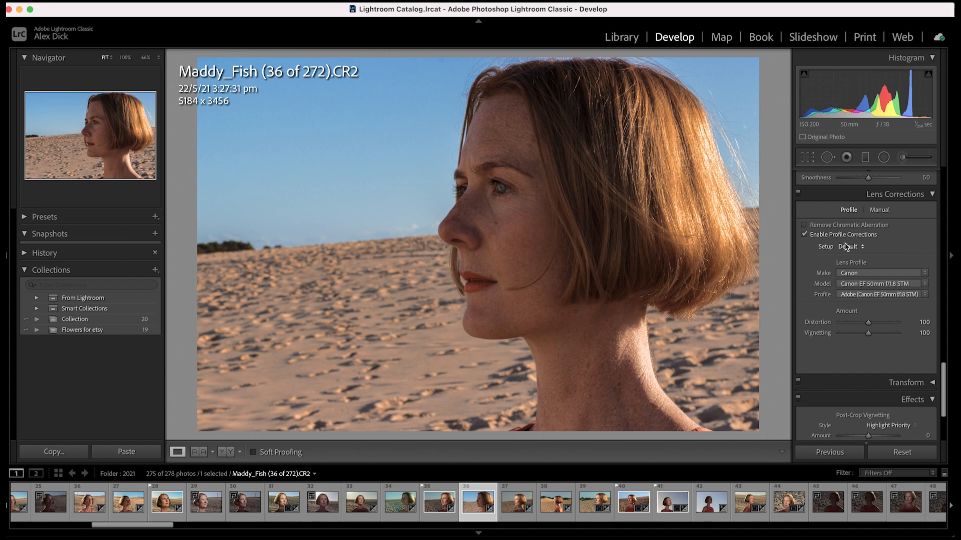
Compare the photo with and without the lens profile corrections several times, leaving them enabled.
click(804, 235)
click(804, 236)
click(805, 235)
click(804, 235)
click(804, 235)
click(805, 235)
click(805, 235)
click(805, 235)
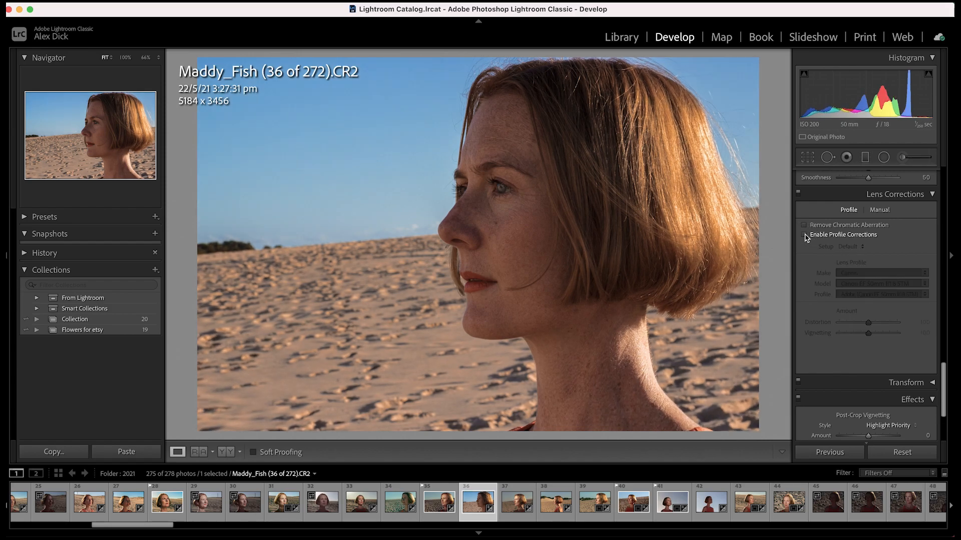
click(805, 235)
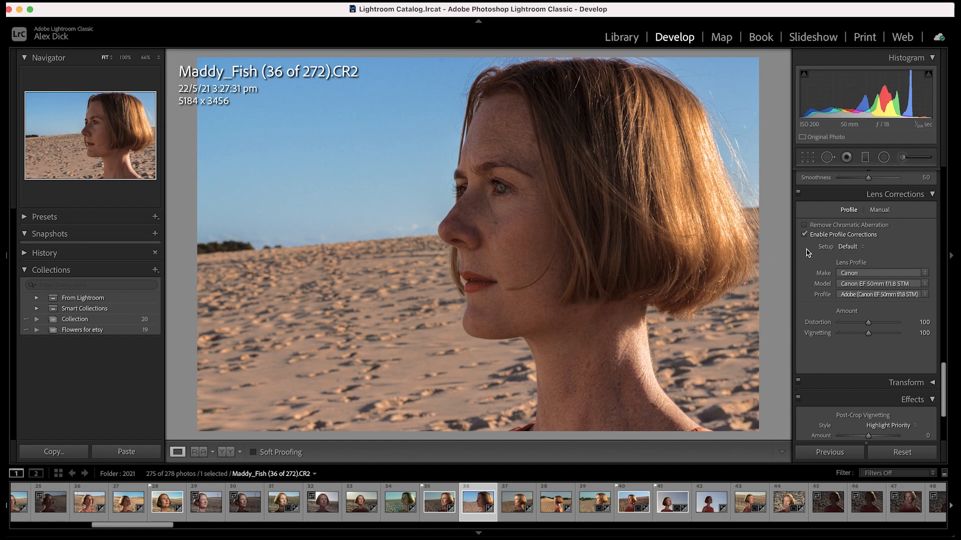
Try a yellow midtone tint at hue 60 and saturation 100 in Color Grading, and reset the midtones.
scroll(808, 255, down, 5)
scroll(809, 260, up, 10)
scroll(809, 264, up, 11)
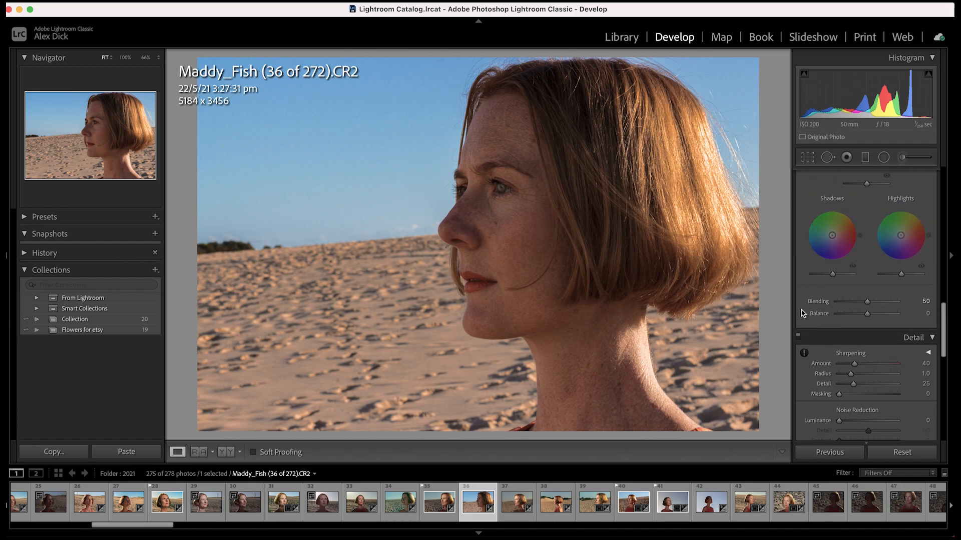
scroll(801, 310, up, 1)
scroll(802, 299, up, 7)
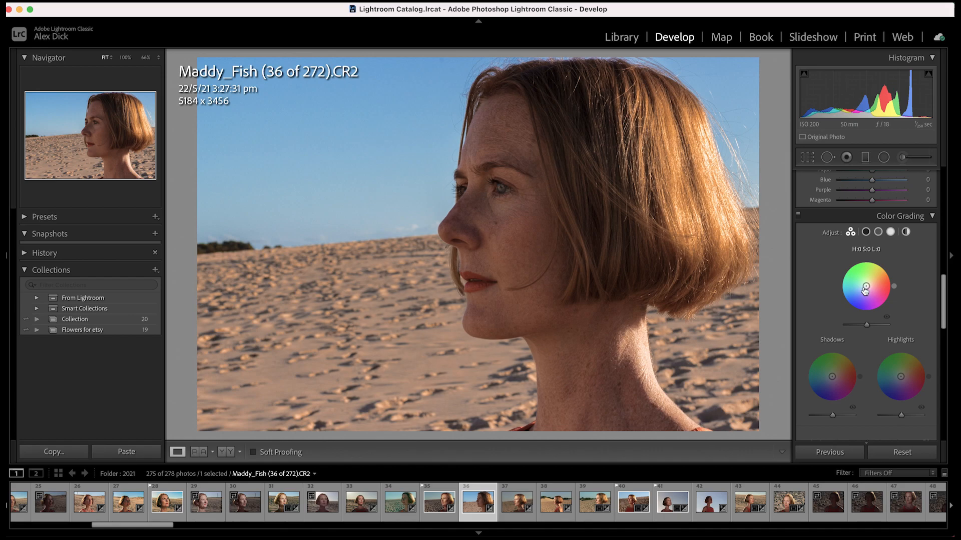
drag(867, 288, 881, 265)
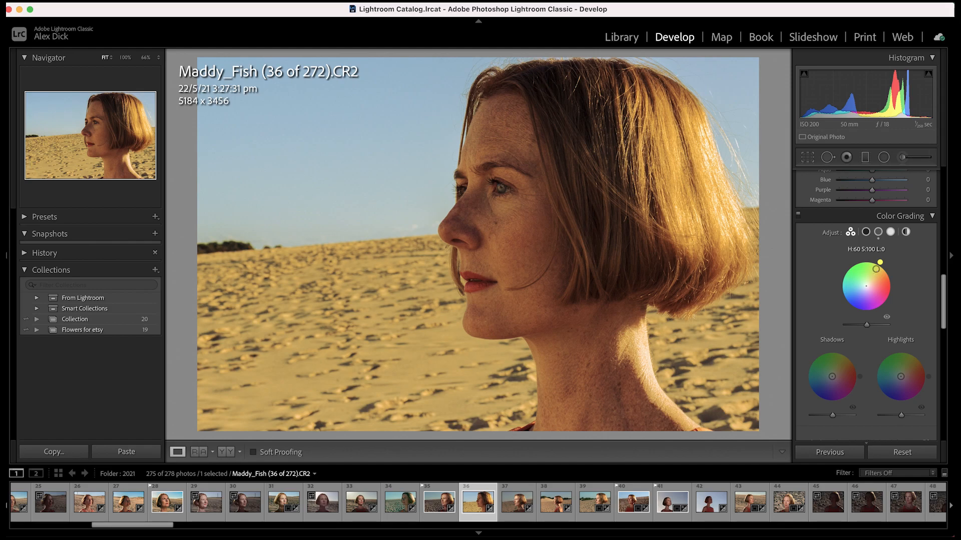
double_click(877, 270)
Tint the highlights yellow at hue 59 and saturation 81, and lower their luminance slightly.
drag(903, 384, 919, 357)
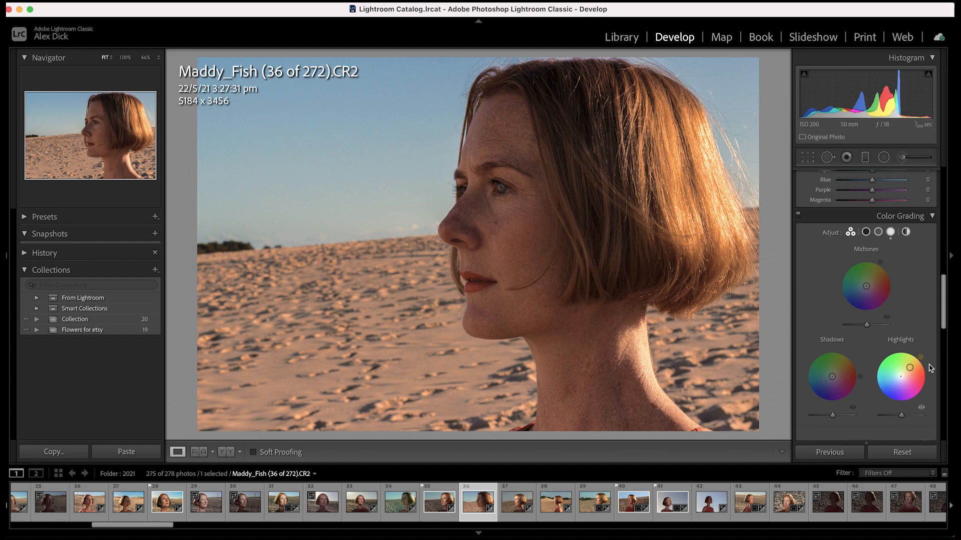
mouse_move(922, 359)
mouse_down()
mouse_move(905, 371)
mouse_move(917, 364)
mouse_move(909, 361)
mouse_up()
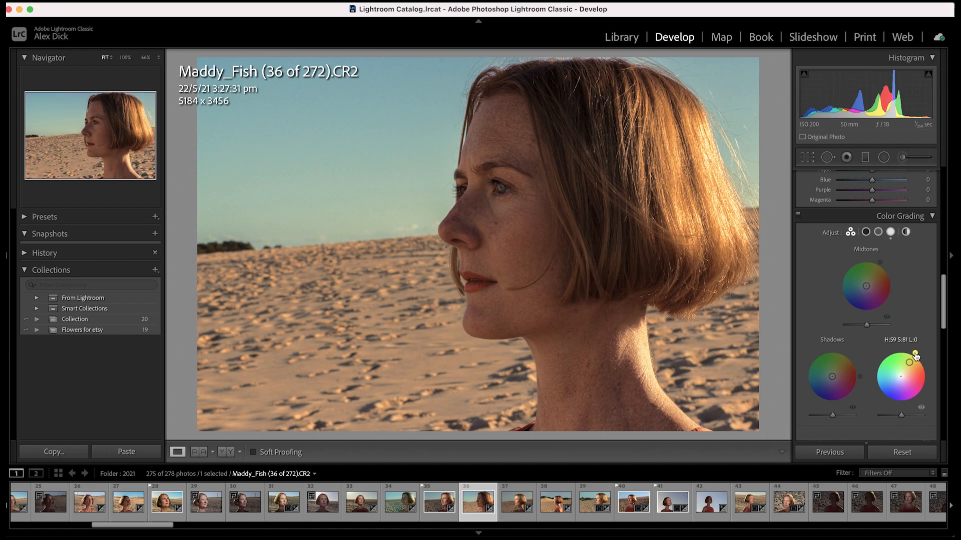
drag(916, 355, 915, 356)
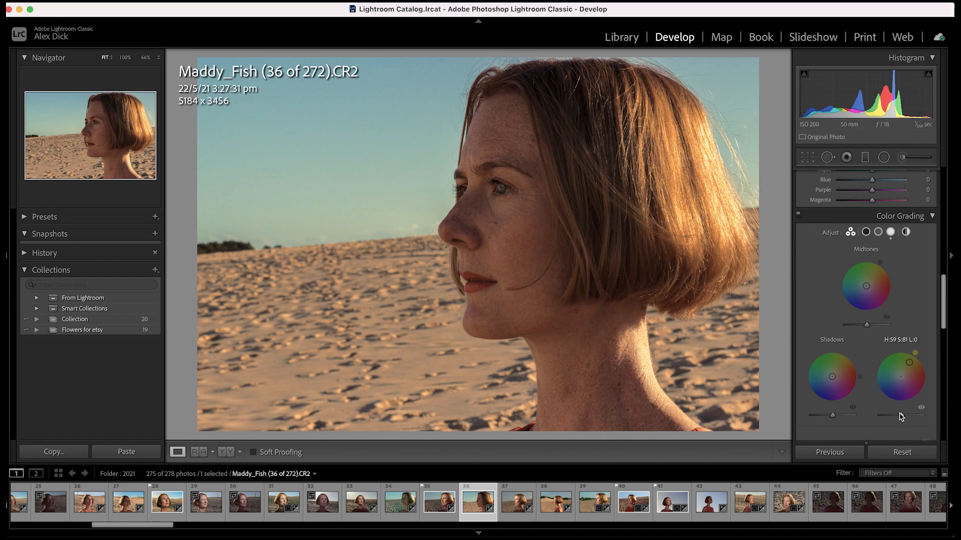
mouse_move(901, 415)
mouse_down()
mouse_move(878, 417)
mouse_move(929, 412)
mouse_move(888, 415)
mouse_move(916, 413)
mouse_move(906, 414)
mouse_up()
drag(902, 418, 897, 416)
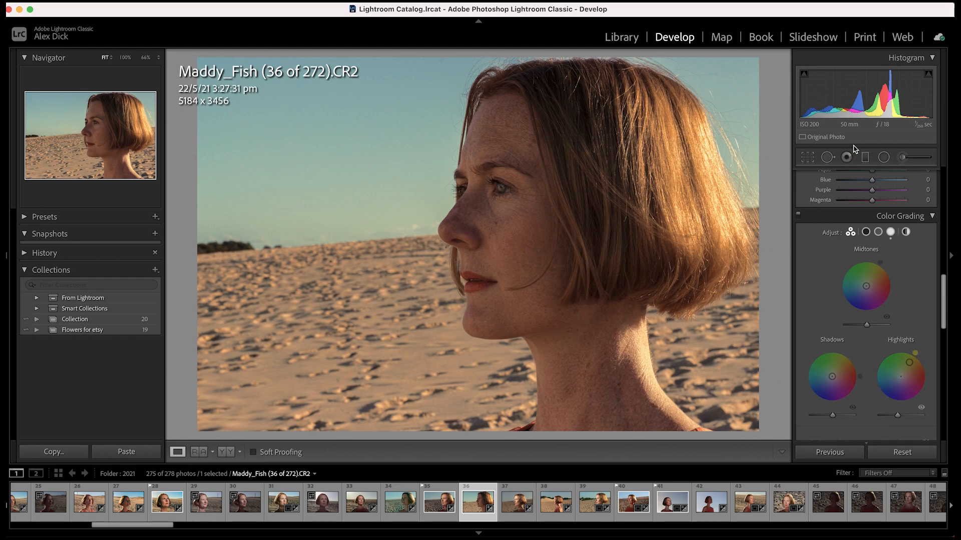
Compare the portrait with and without the color grading several times, leaving the grading on.
click(798, 216)
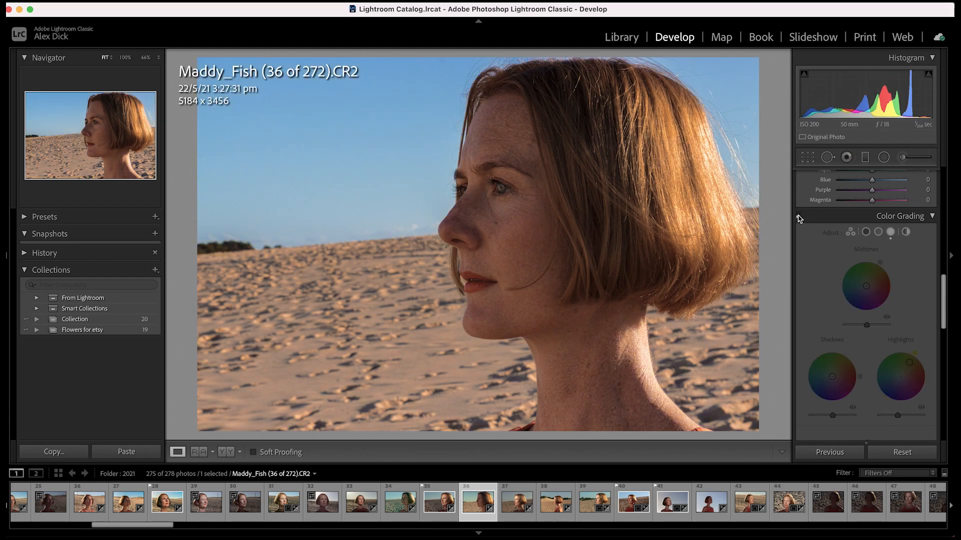
click(798, 216)
click(798, 217)
click(798, 217)
click(798, 216)
click(798, 216)
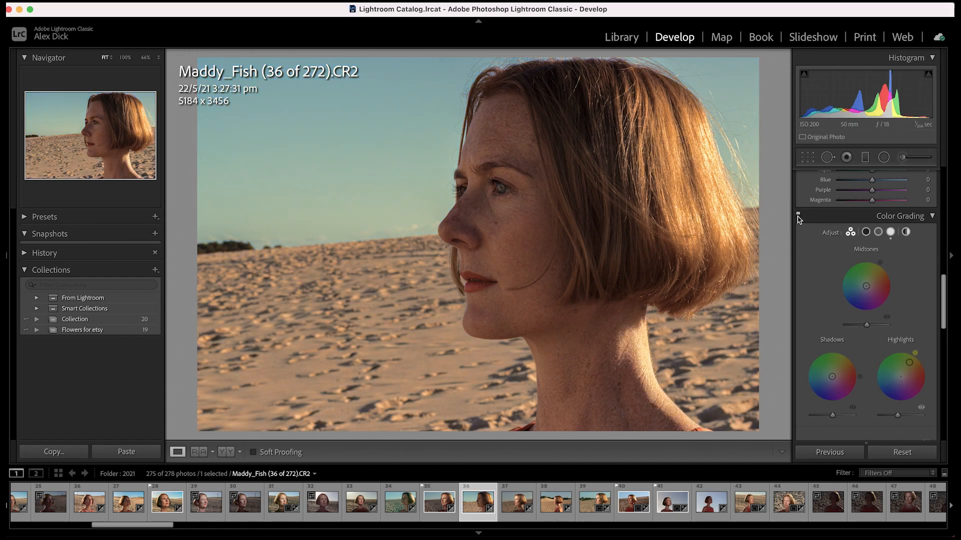
click(798, 215)
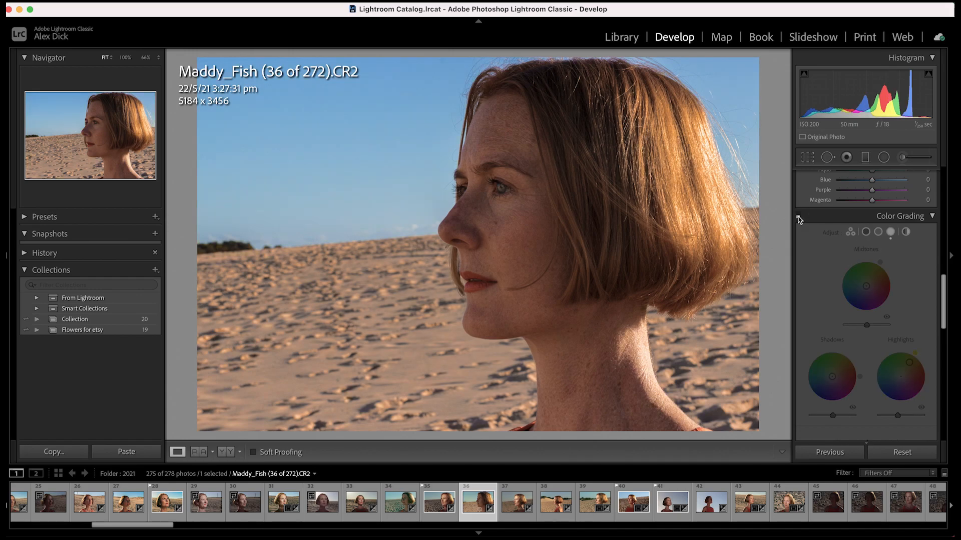
click(798, 216)
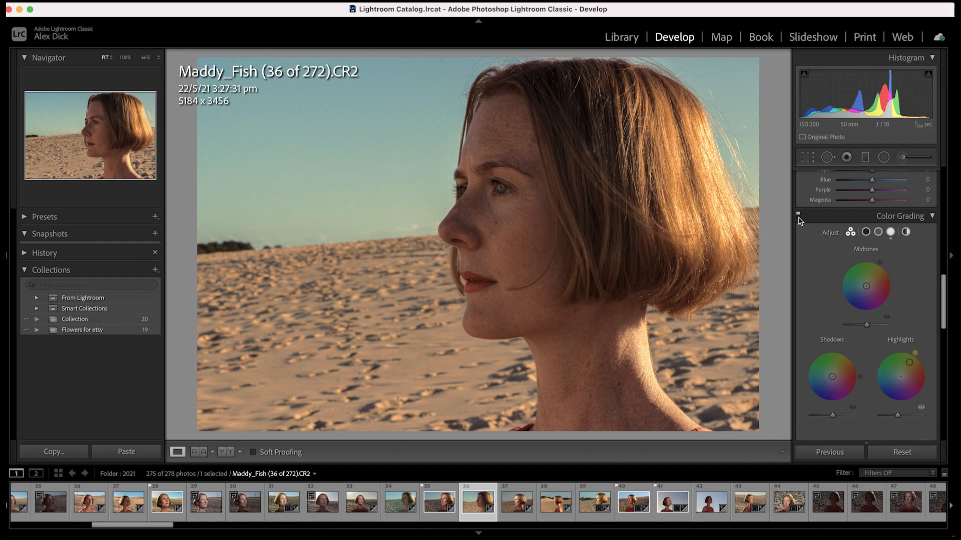
click(798, 216)
click(798, 216)
click(798, 216)
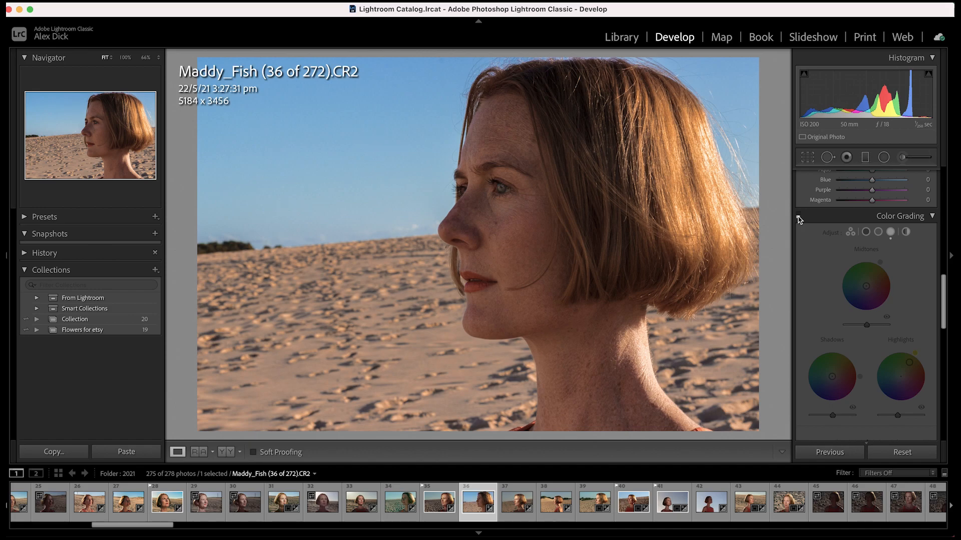
click(798, 216)
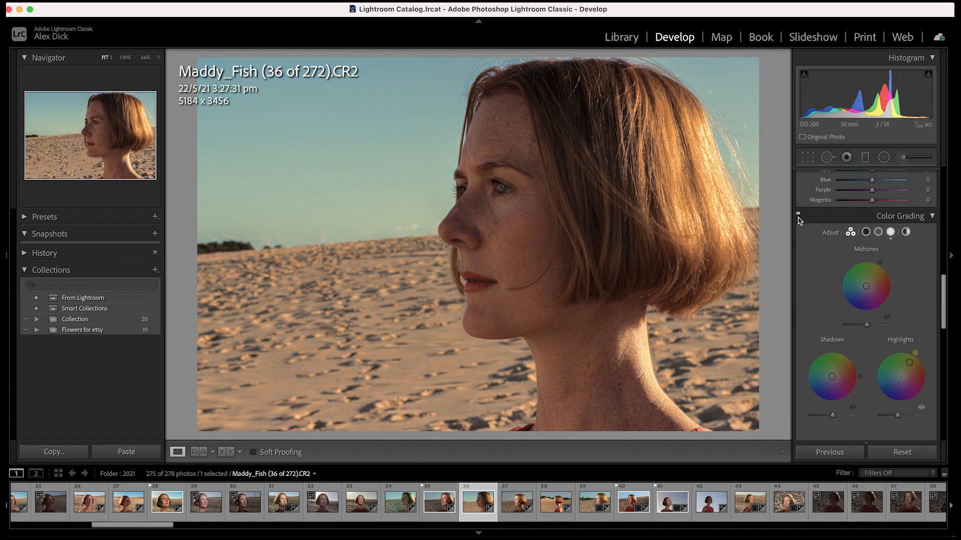
Try blue and teal shadow tints, settle on green at about hue 131, and compare the photo with and without the grading.
drag(831, 377, 816, 390)
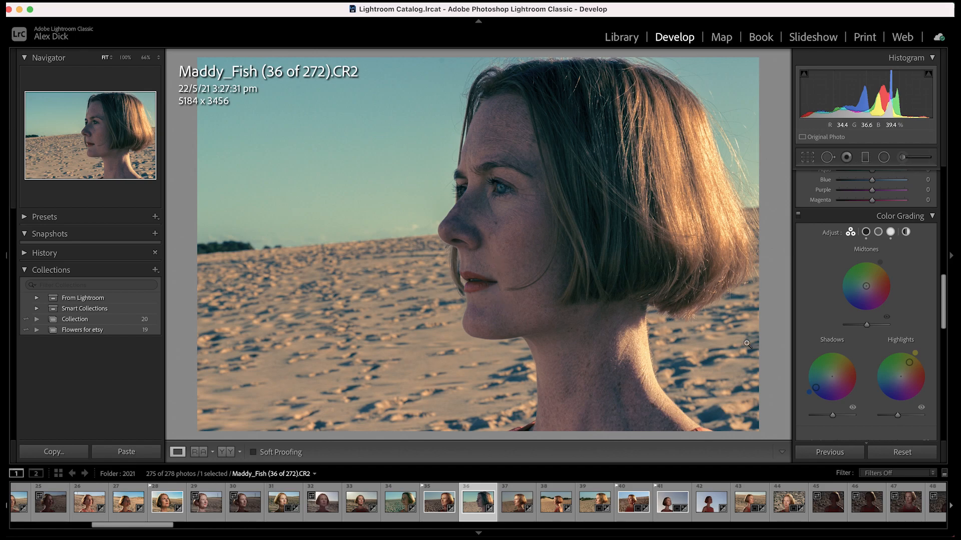
mouse_move(809, 391)
mouse_down()
mouse_move(805, 372)
mouse_move(809, 390)
mouse_move(829, 399)
mouse_move(805, 382)
mouse_up()
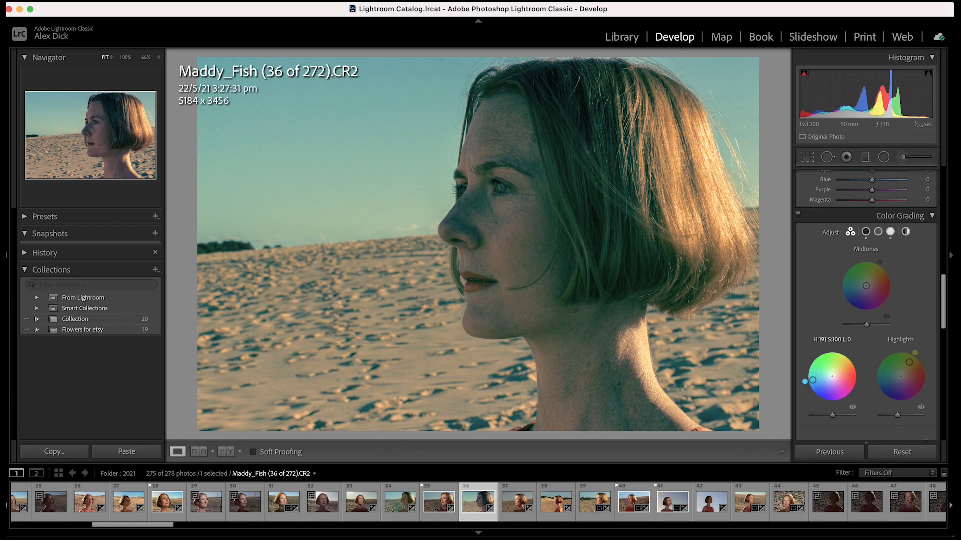
drag(813, 380, 828, 378)
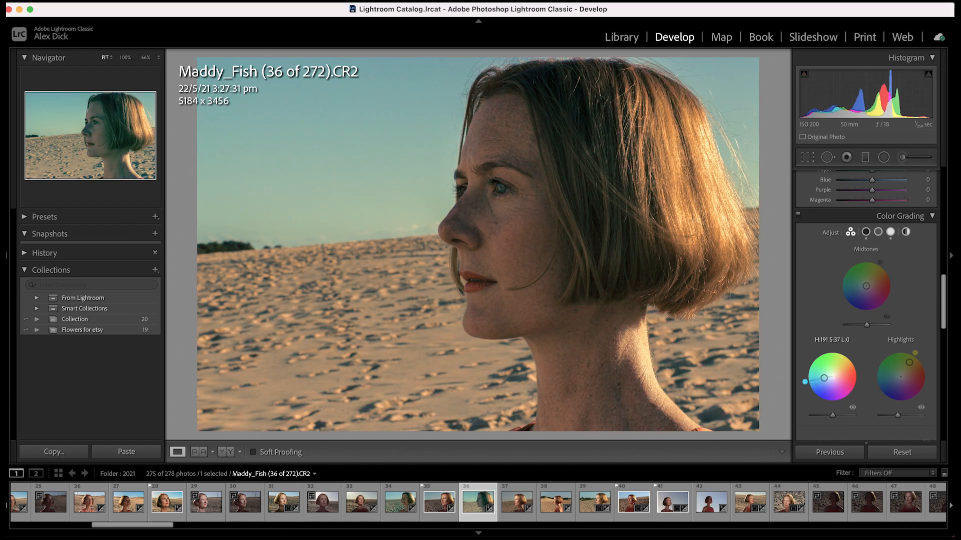
drag(819, 379, 813, 356)
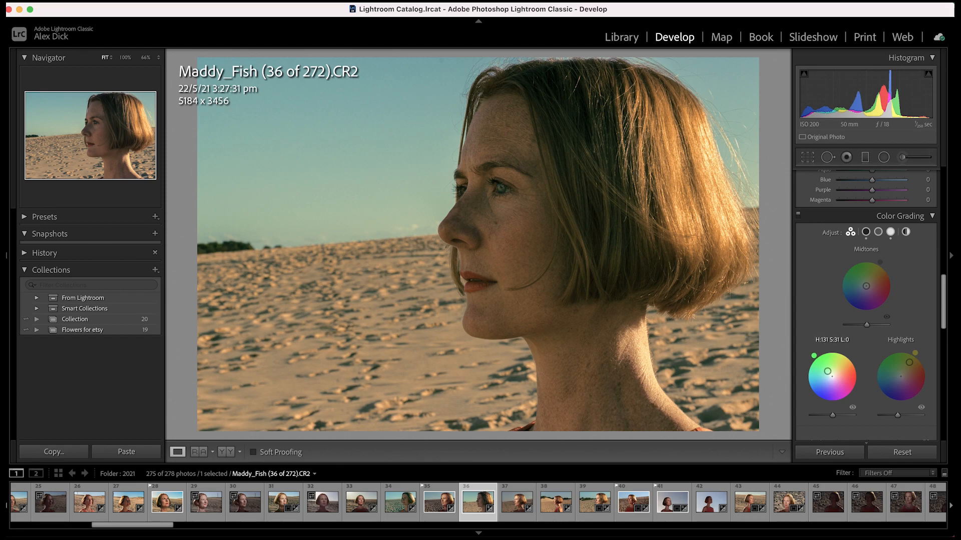
drag(830, 374, 825, 369)
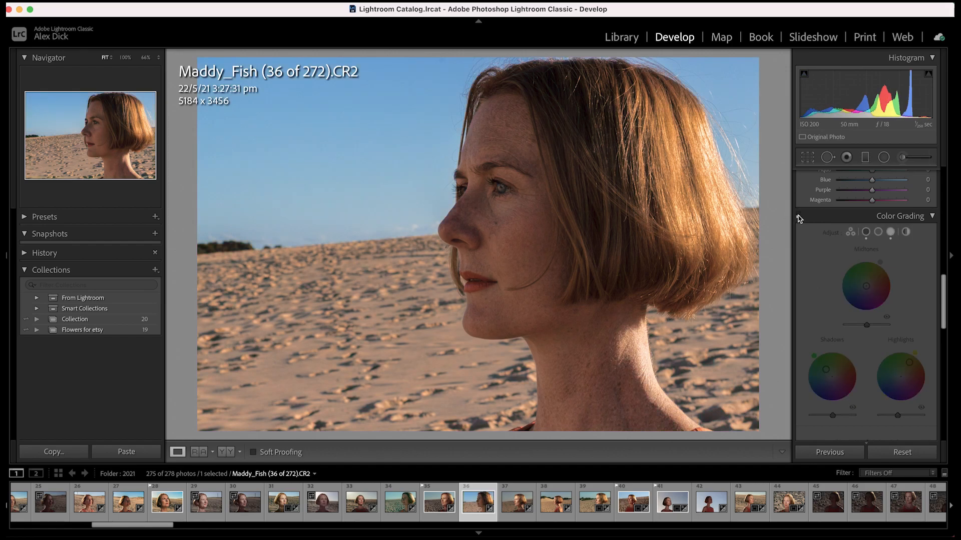
click(798, 216)
click(799, 216)
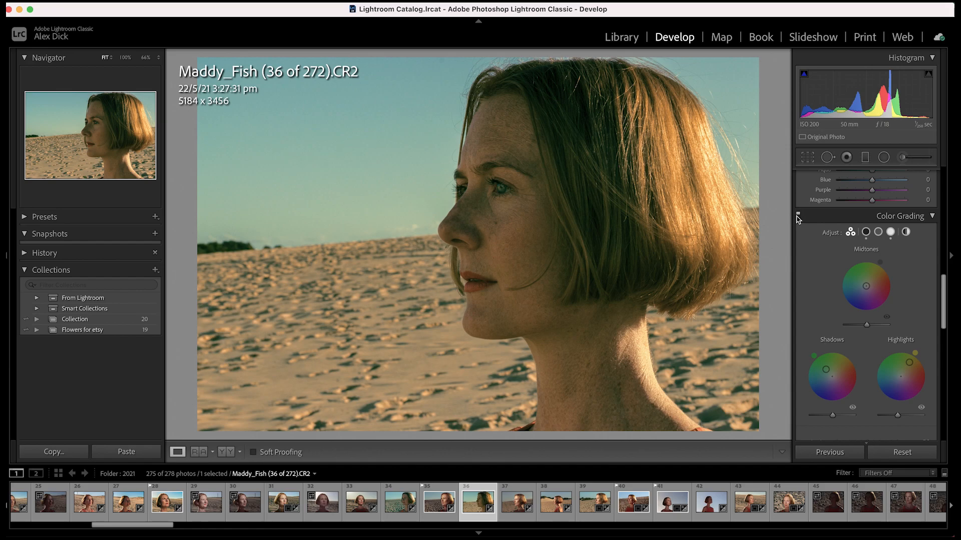
Switch the color grading off and on repeatedly to examine the green shadow and yellow highlight tints, leaving it on.
click(798, 215)
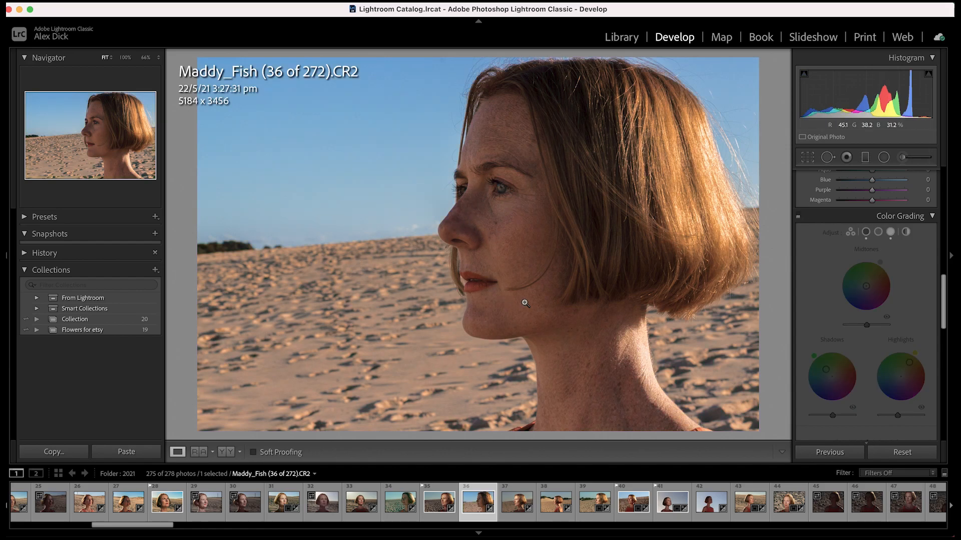
click(799, 216)
click(799, 216)
click(798, 217)
click(798, 216)
click(798, 216)
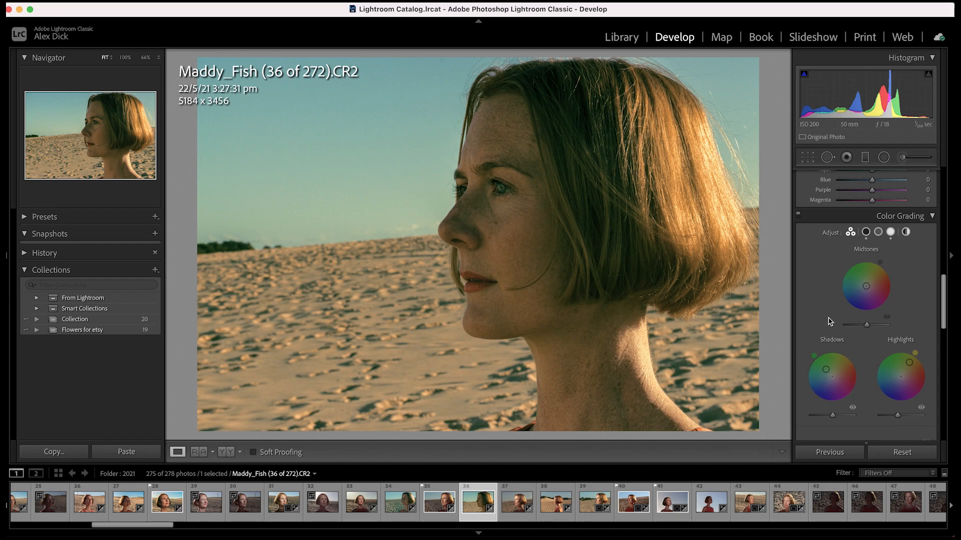
click(799, 216)
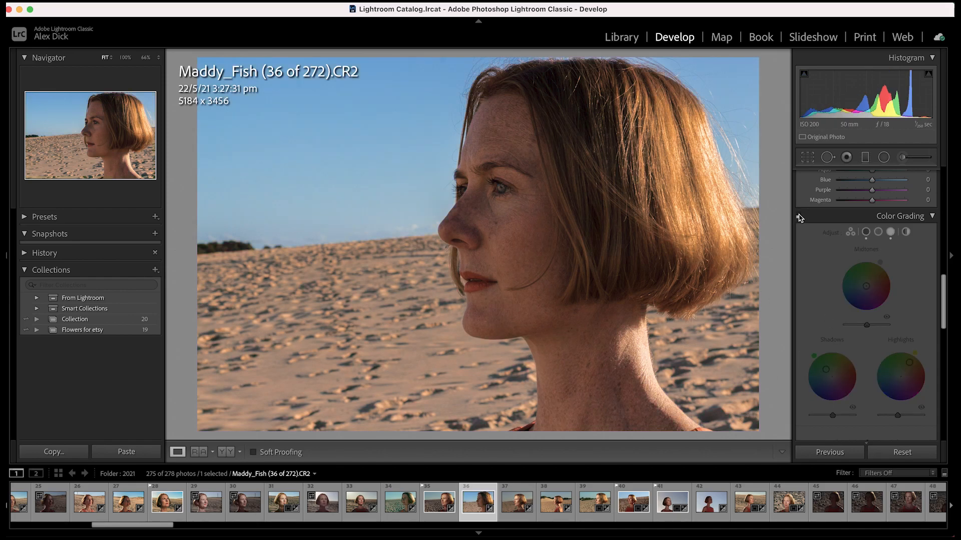
click(798, 217)
click(799, 216)
click(799, 218)
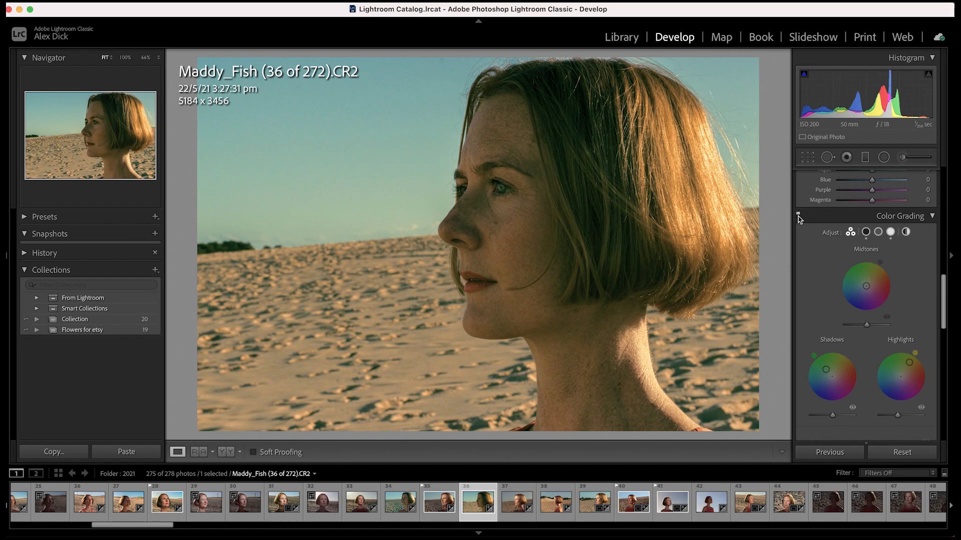
click(799, 216)
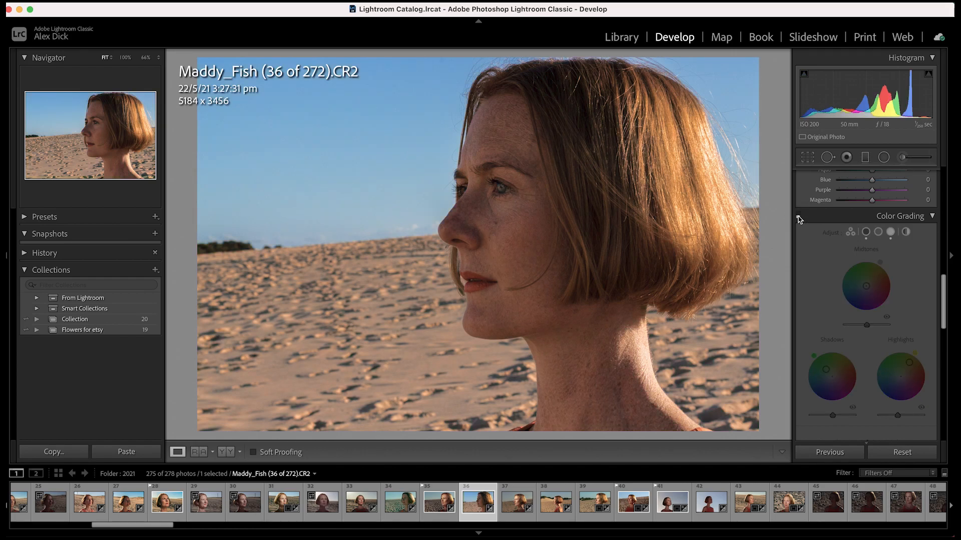
click(799, 217)
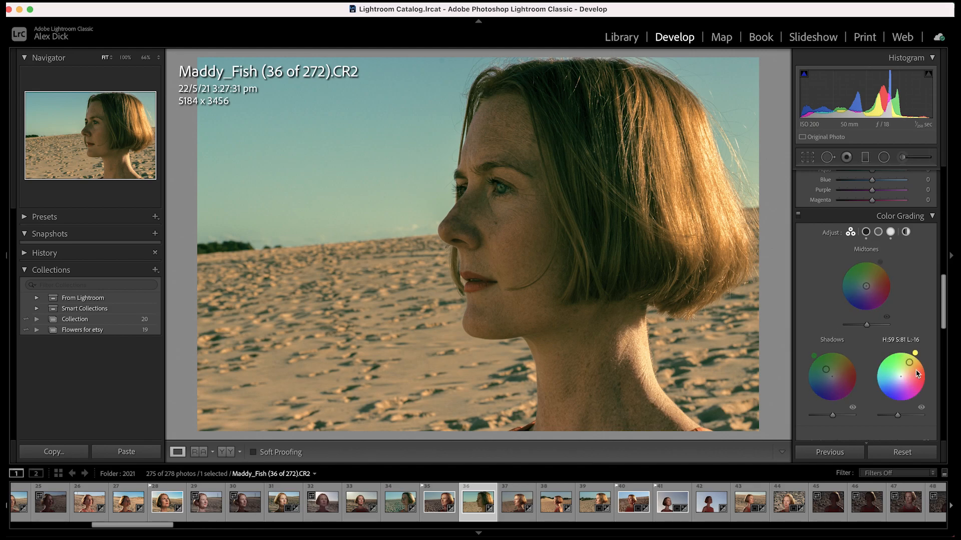
Try purple and several orange midtone tints, settle on hue 33 and saturation 41, and compare the photo with and without the grading.
drag(866, 287, 860, 307)
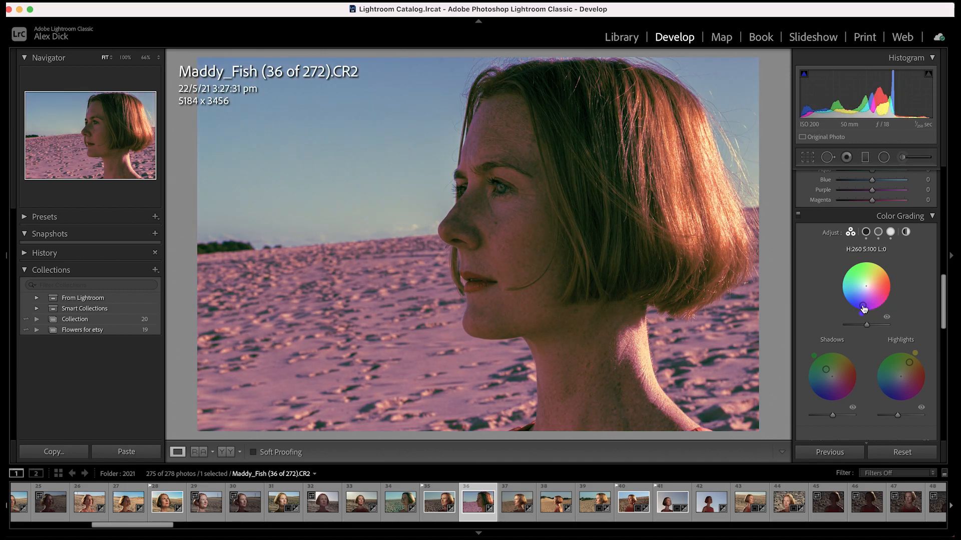
drag(856, 303, 878, 270)
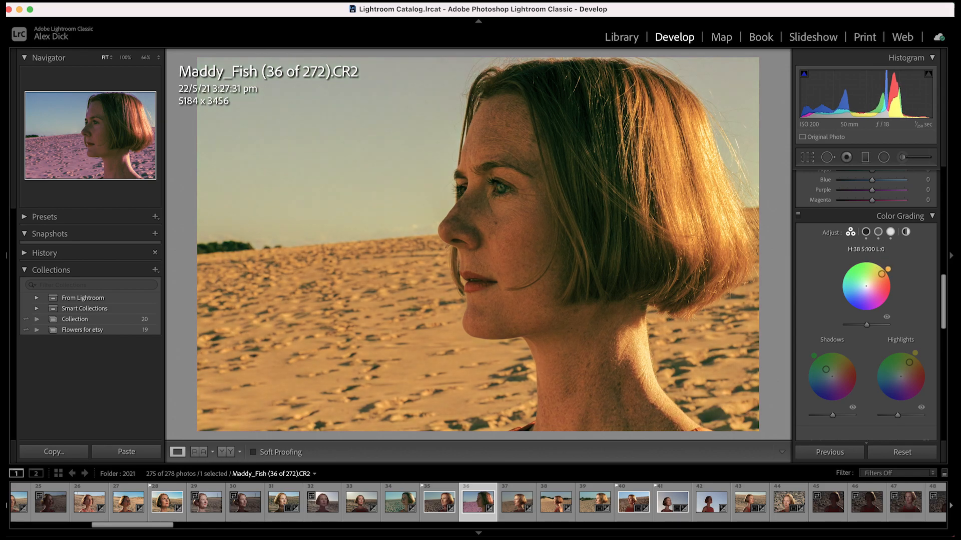
mouse_move(880, 272)
mouse_down()
mouse_move(885, 282)
mouse_move(882, 275)
mouse_up()
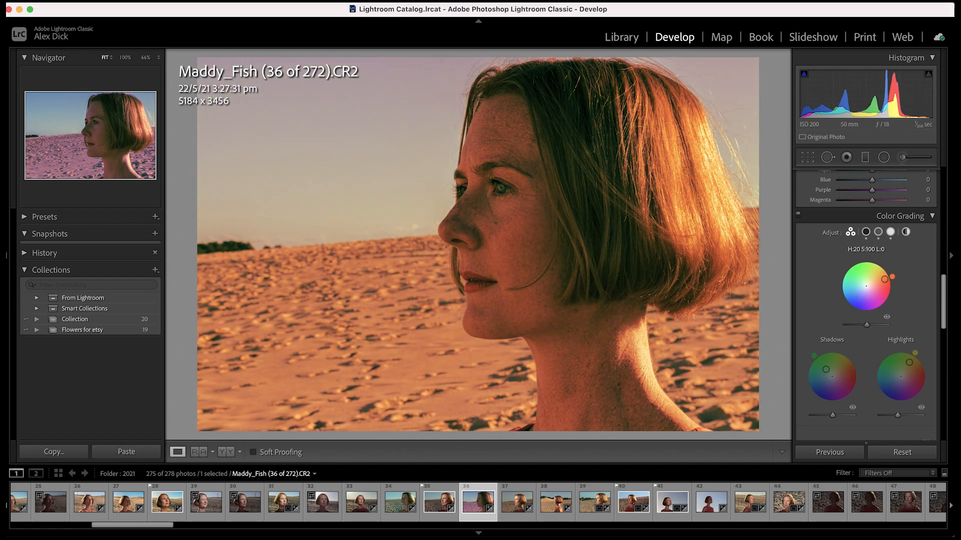
mouse_move(884, 278)
mouse_down()
mouse_move(885, 294)
mouse_move(882, 275)
mouse_up()
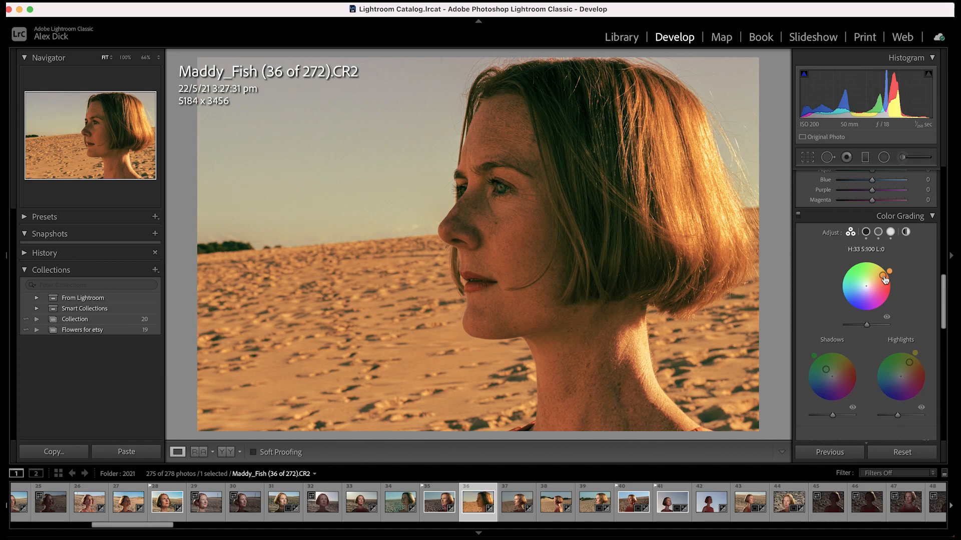
drag(878, 278, 873, 281)
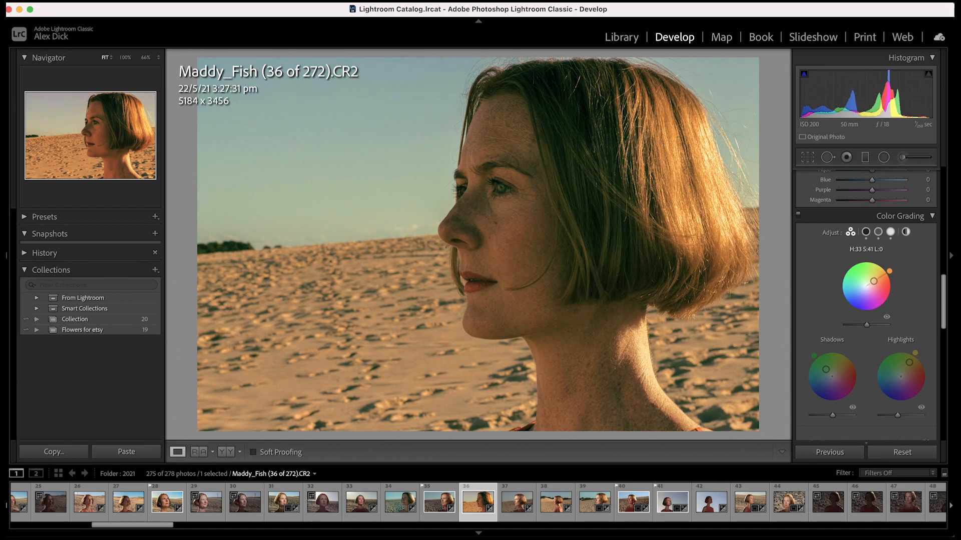
click(798, 214)
click(798, 216)
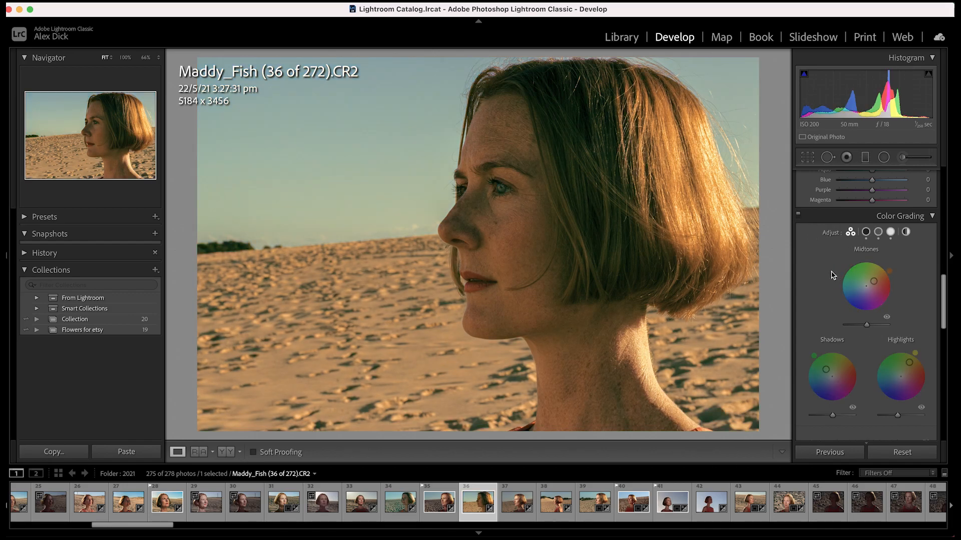
View the global color wheel briefly, return to the three-way view, and set the grading's Blending to 43 and Balance to +10.
scroll(833, 273, down, 2)
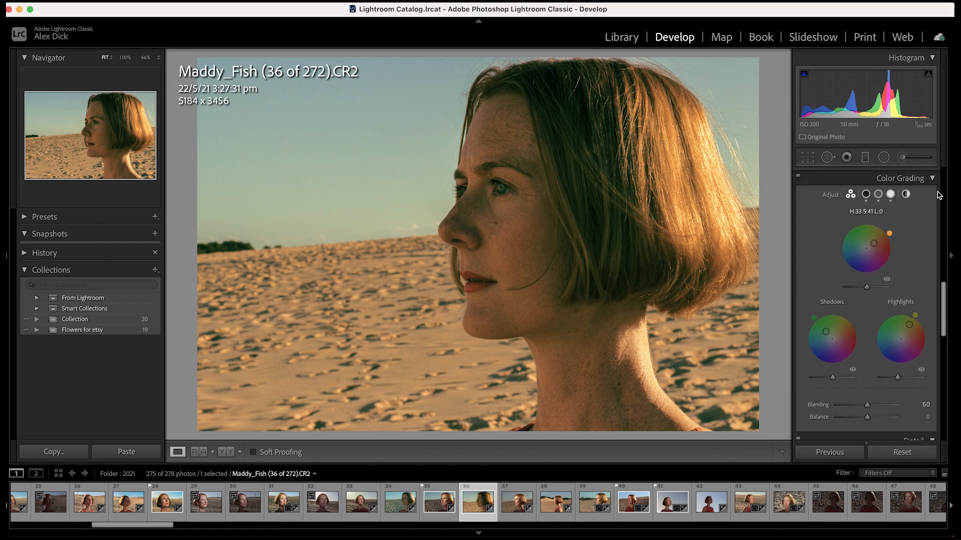
click(906, 194)
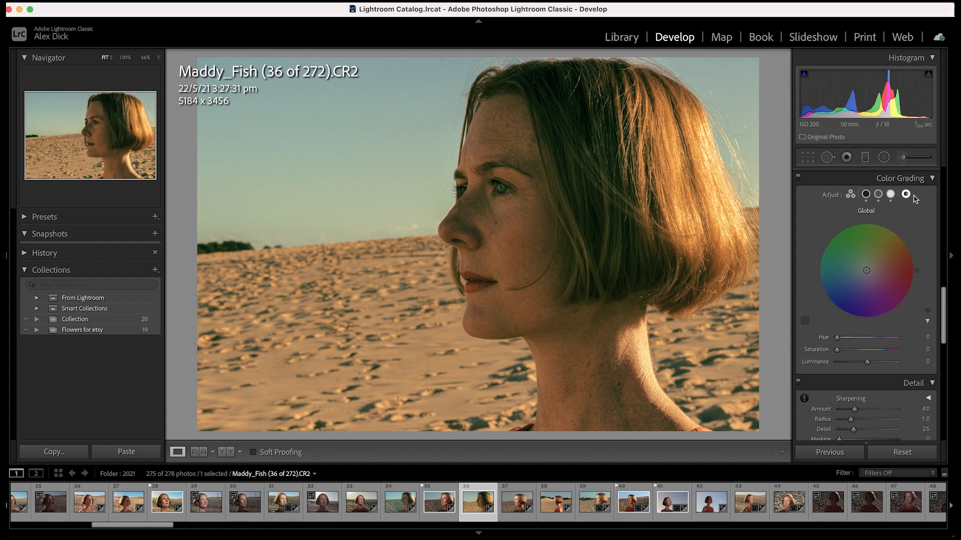
click(854, 195)
scroll(832, 306, down, 3)
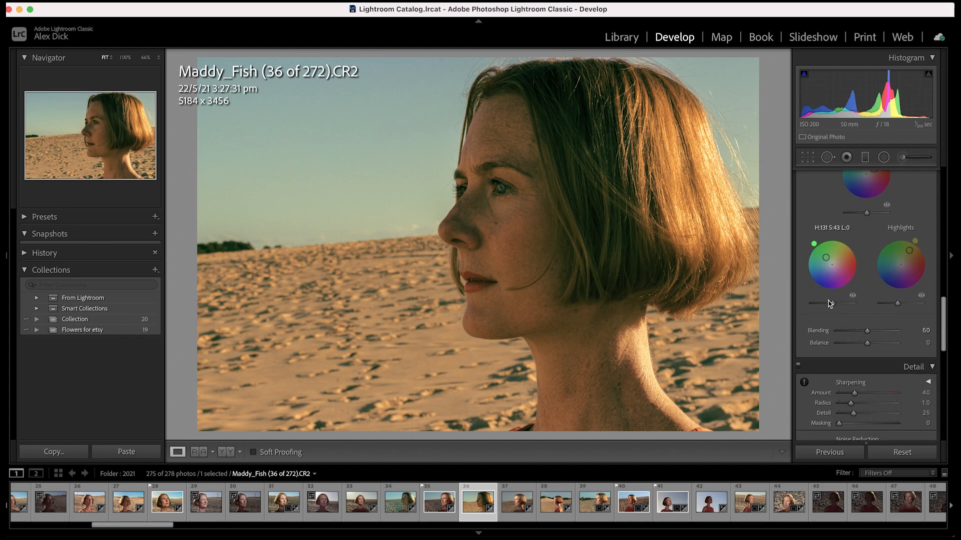
drag(872, 330, 849, 329)
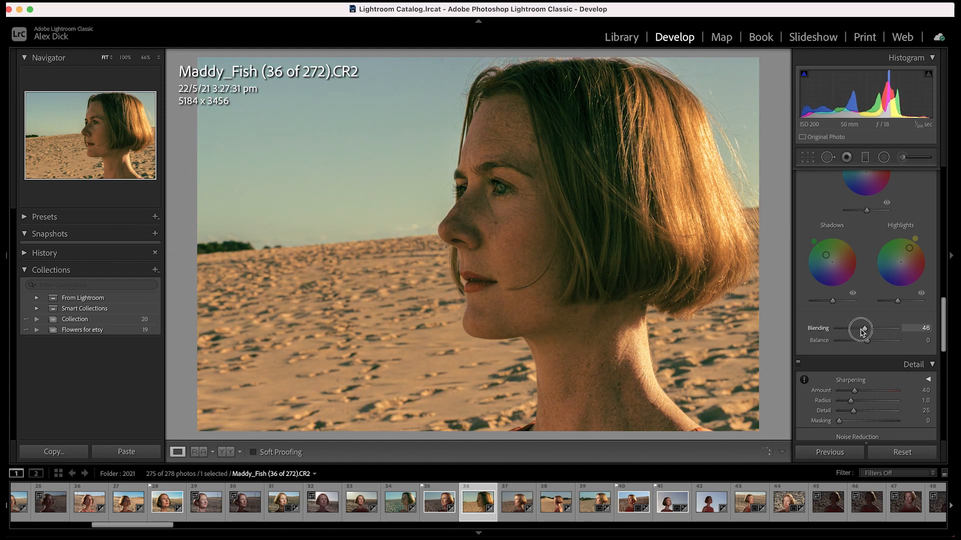
mouse_move(865, 341)
mouse_down()
mouse_move(909, 338)
mouse_move(808, 339)
mouse_move(934, 343)
mouse_move(840, 358)
mouse_move(879, 338)
mouse_move(953, 340)
mouse_move(828, 339)
mouse_move(887, 341)
mouse_move(852, 341)
mouse_move(871, 342)
mouse_up()
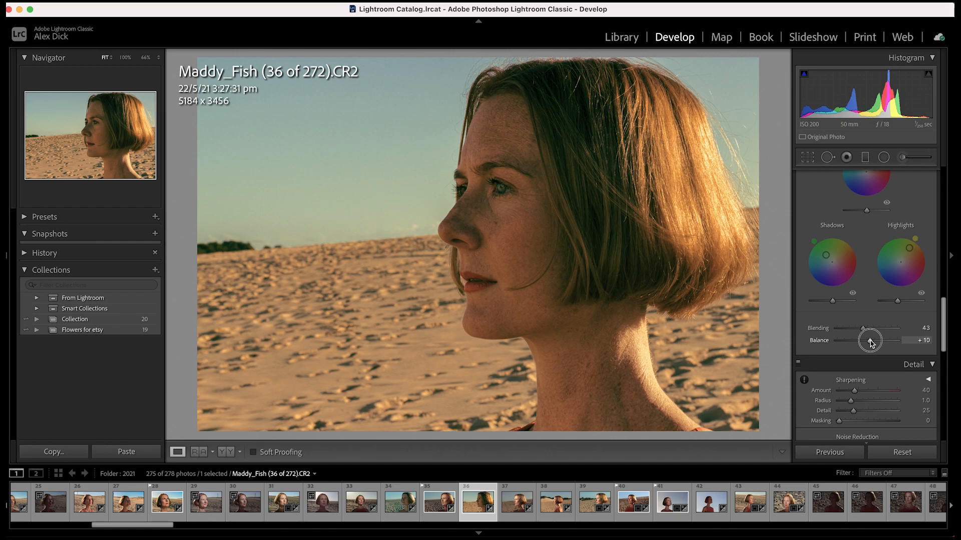
drag(871, 343, 871, 343)
Compare the portrait with its unedited original, and examine it repeatedly with and without the color grading, leaving the grading on.
key(backslash)
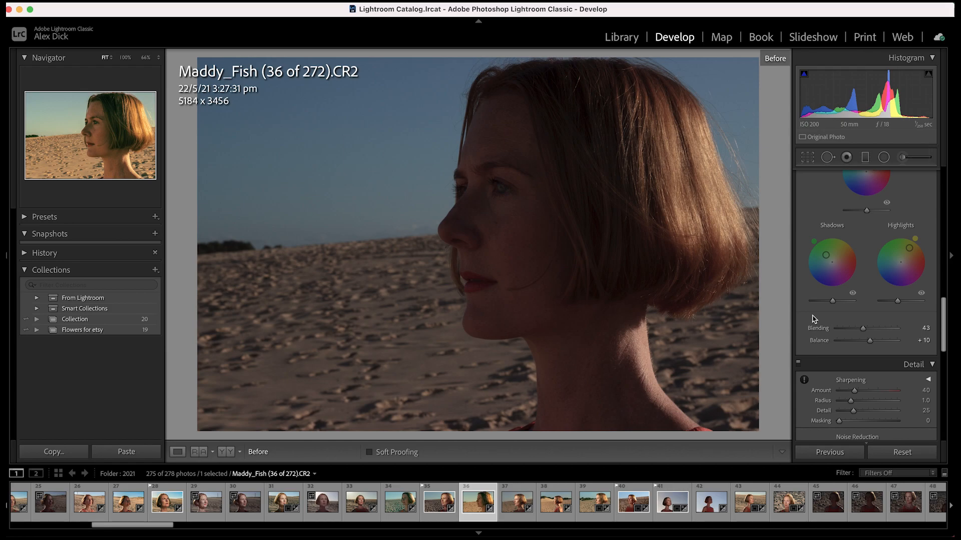
key(backslash)
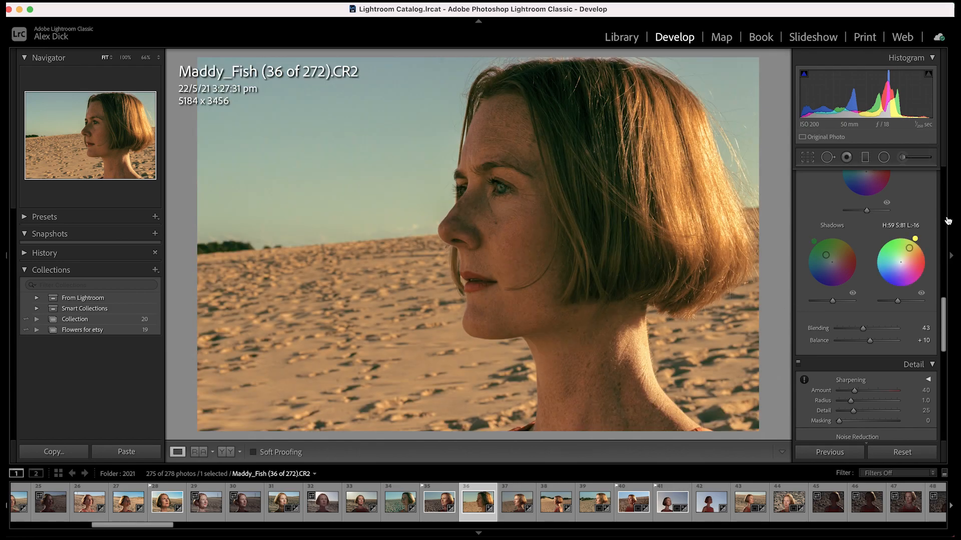
scroll(946, 307, up, 5)
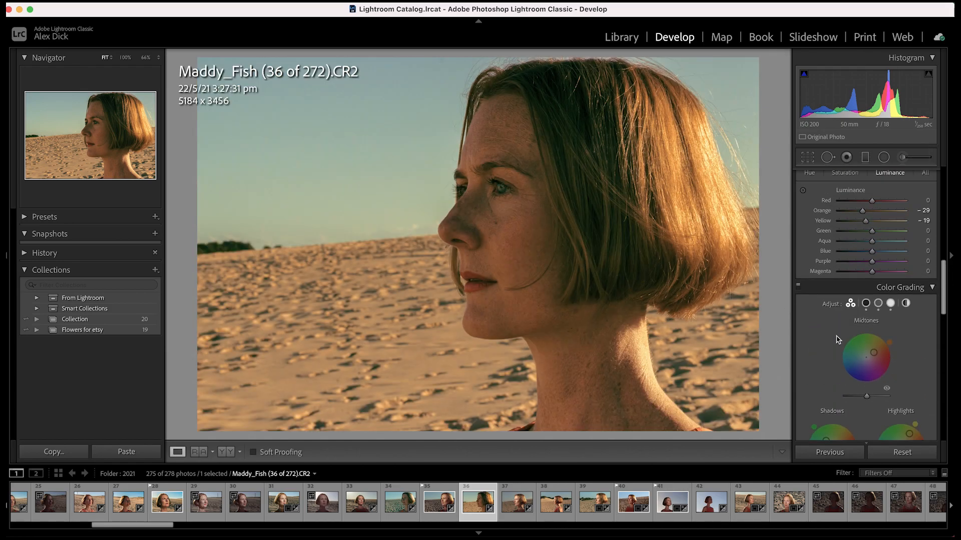
click(798, 287)
click(798, 287)
click(798, 287)
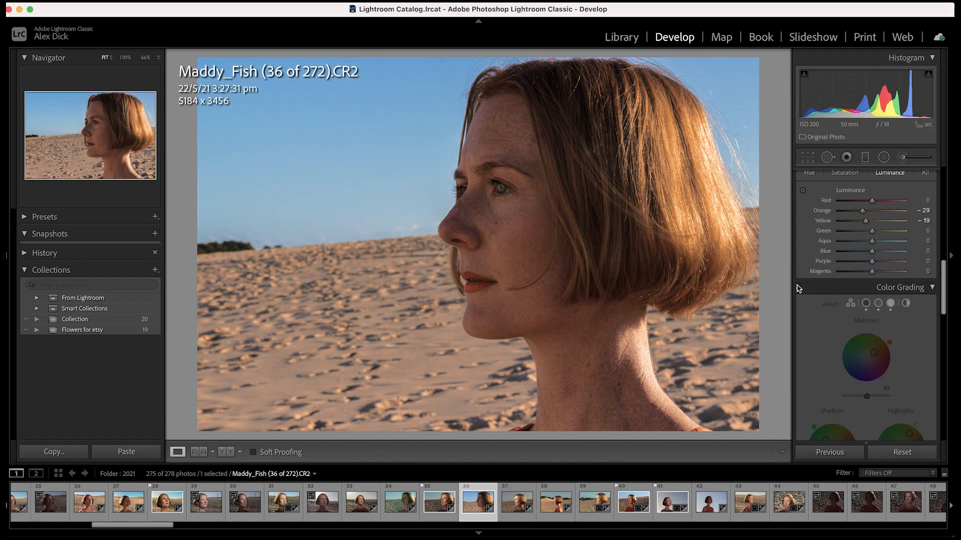
click(798, 287)
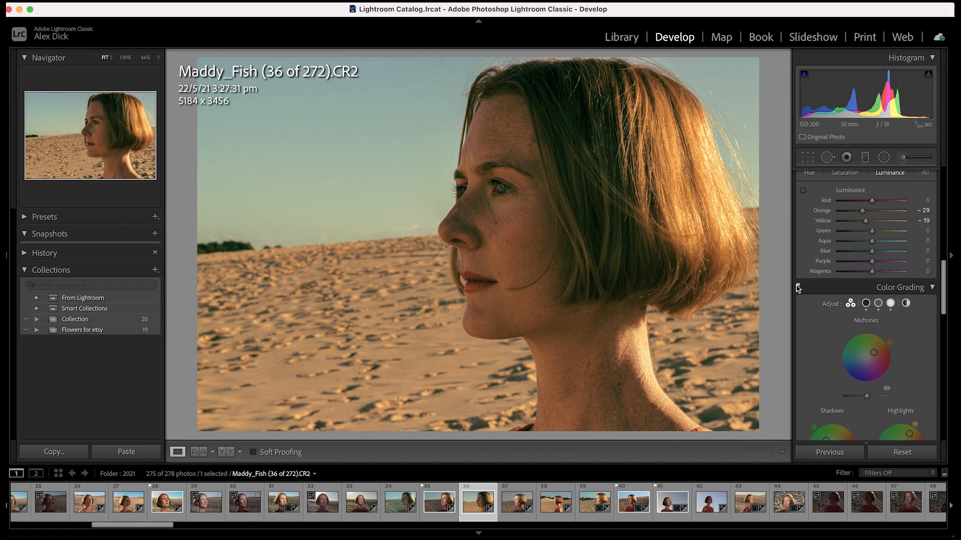
click(798, 287)
click(798, 287)
scroll(797, 288, down, 5)
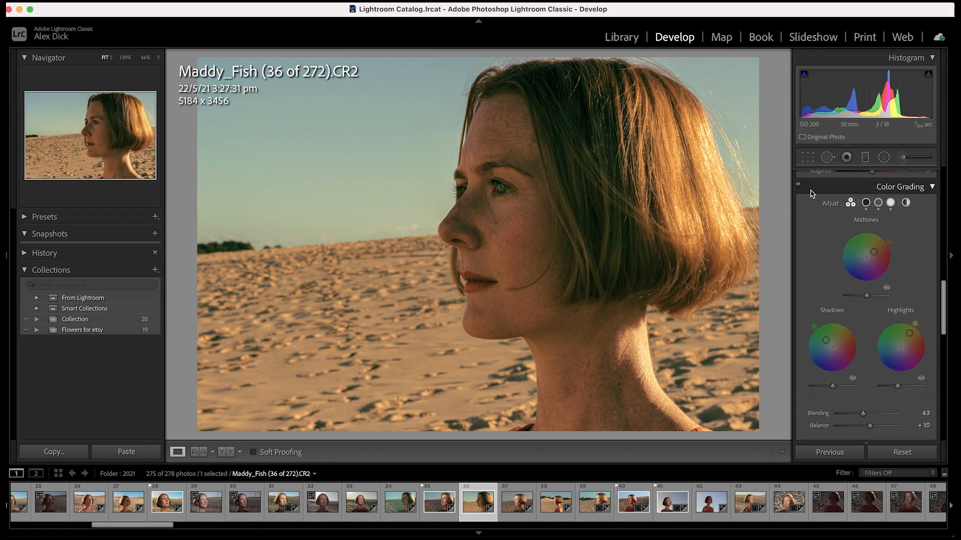
click(798, 186)
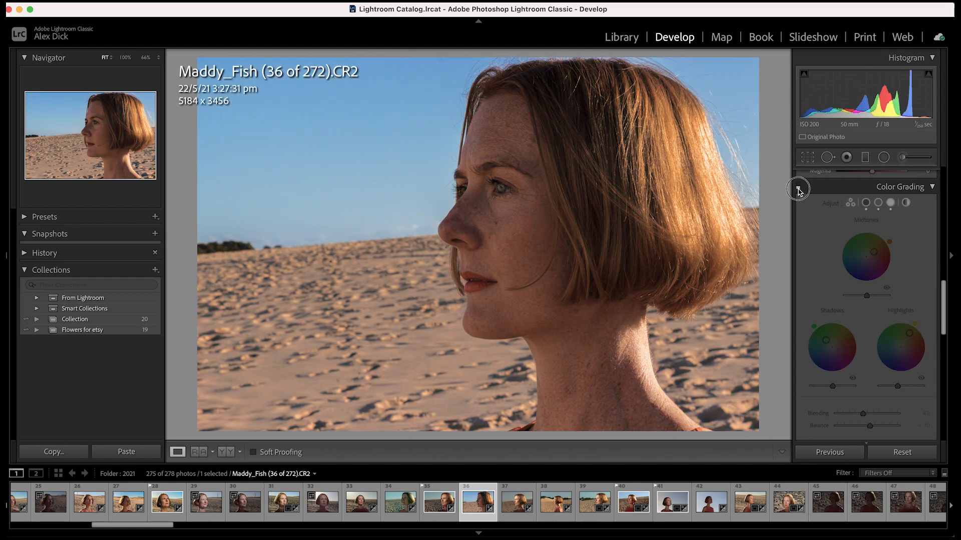
click(798, 188)
Raise the Shadows in the Basic adjustments to +58.
drag(945, 293, 946, 396)
mouse_move(868, 324)
mouse_down()
mouse_move(858, 320)
mouse_move(870, 321)
mouse_up()
scroll(940, 380, up, 10)
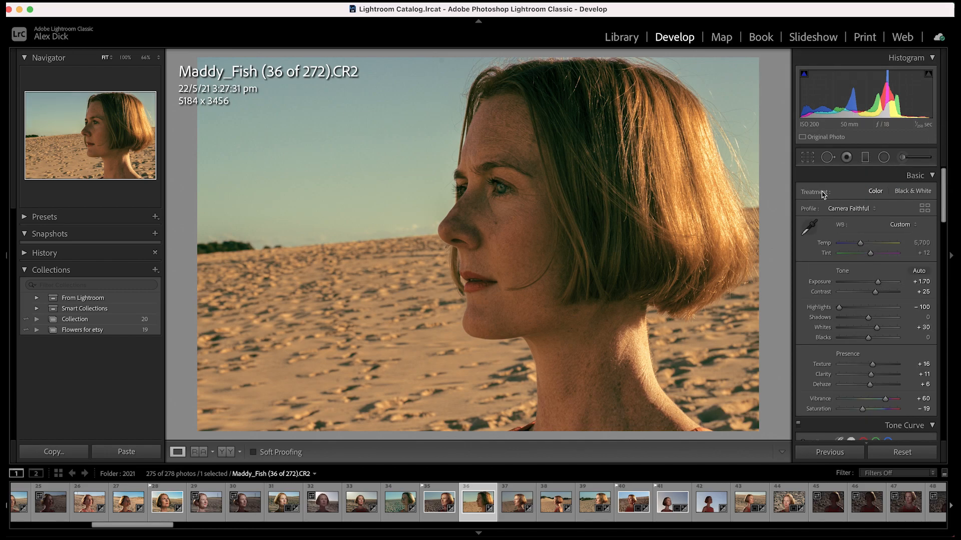
scroll(946, 191, down, 2)
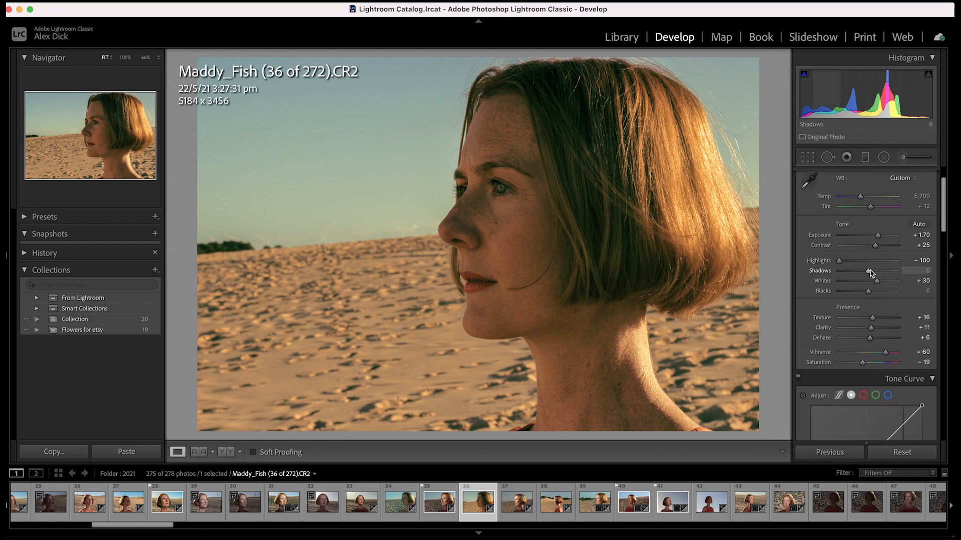
mouse_move(869, 273)
mouse_down()
mouse_move(893, 269)
mouse_move(874, 271)
mouse_up()
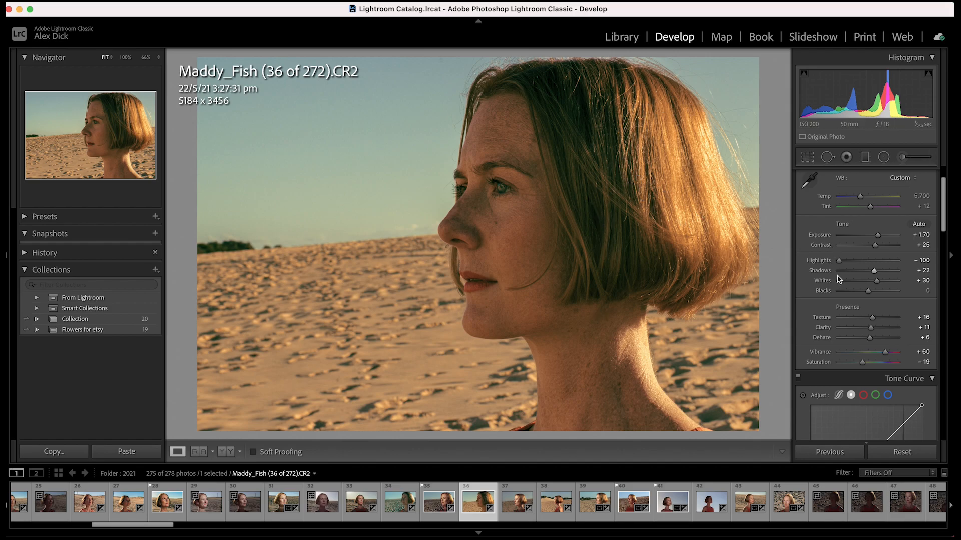
drag(875, 274, 884, 272)
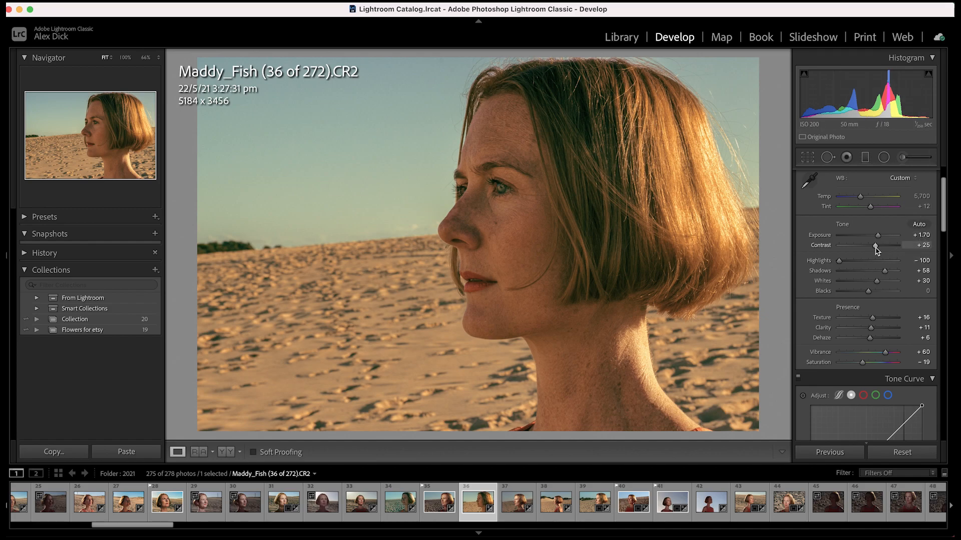
Set the Contrast to 0, and try raising the Highlights to -58 before undoing that highlight change.
drag(876, 248, 872, 249)
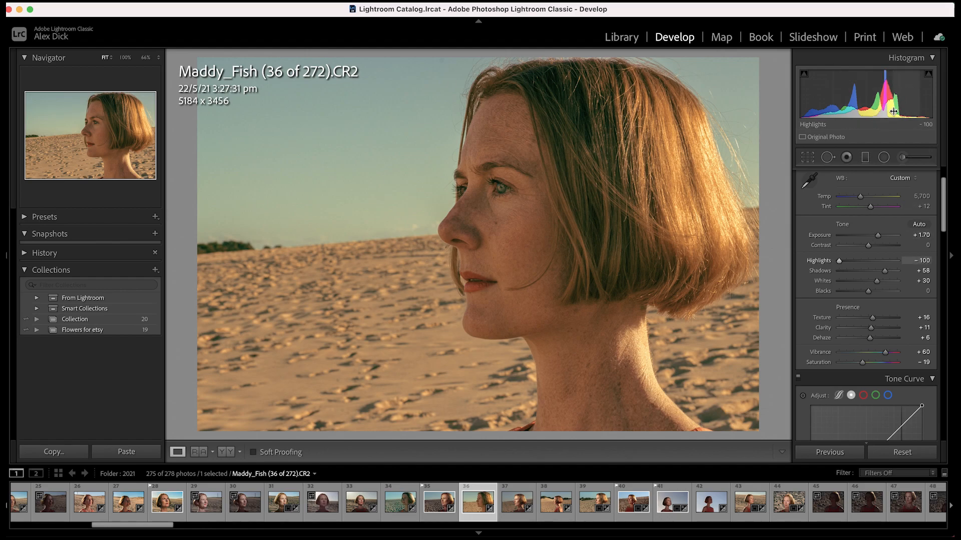
mouse_move(903, 98)
mouse_down()
mouse_move(920, 98)
mouse_move(896, 107)
mouse_up()
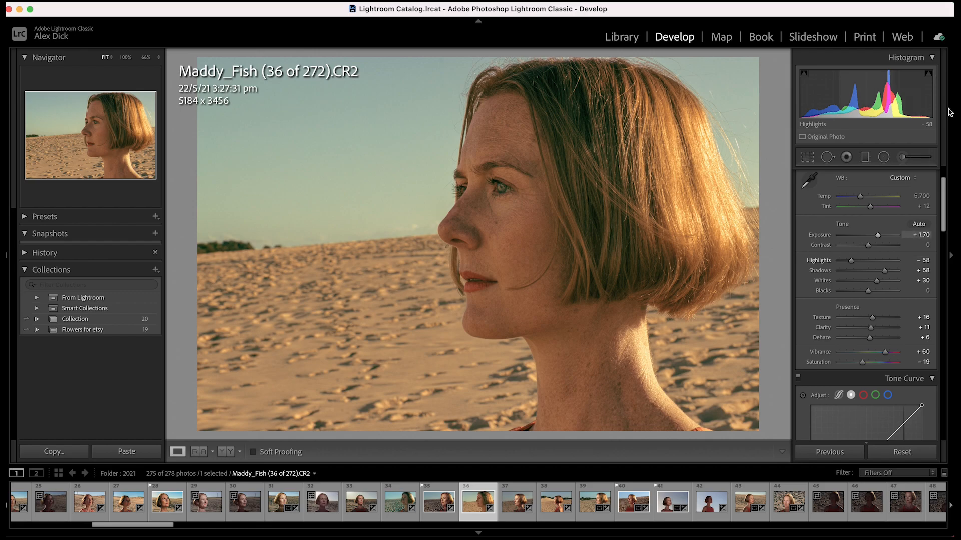
key(super+z)
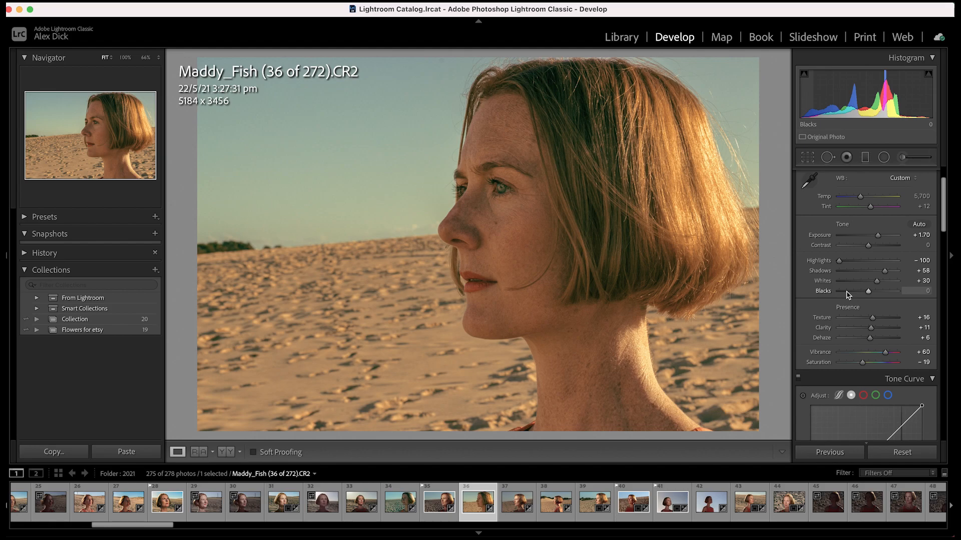
Compare the finished portrait with the unedited original and review the Basic adjustments.
key(backslash)
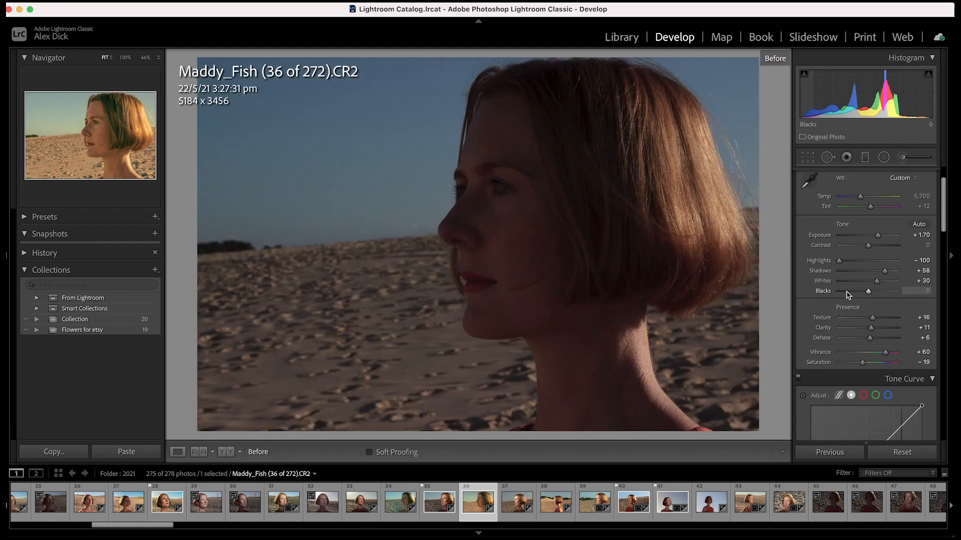
key(backslash)
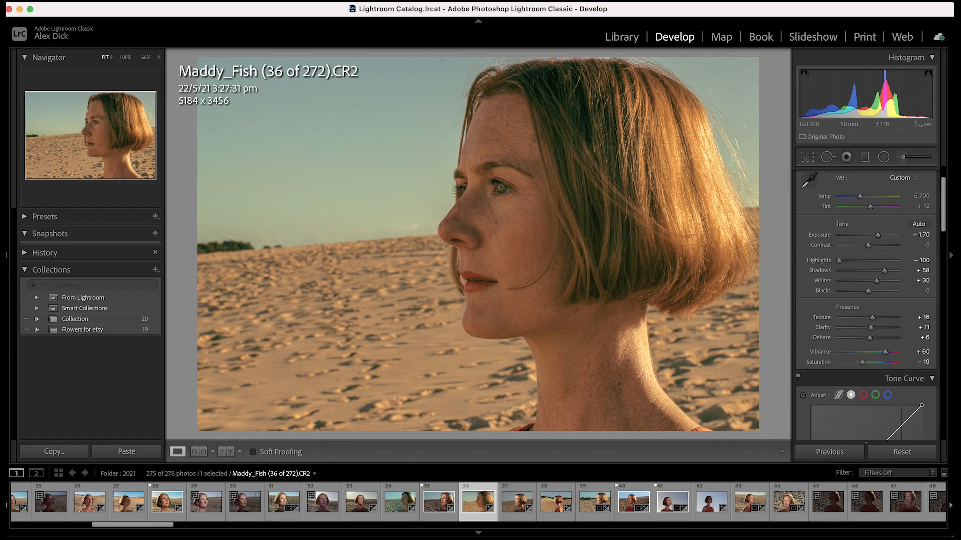
drag(946, 207, 944, 182)
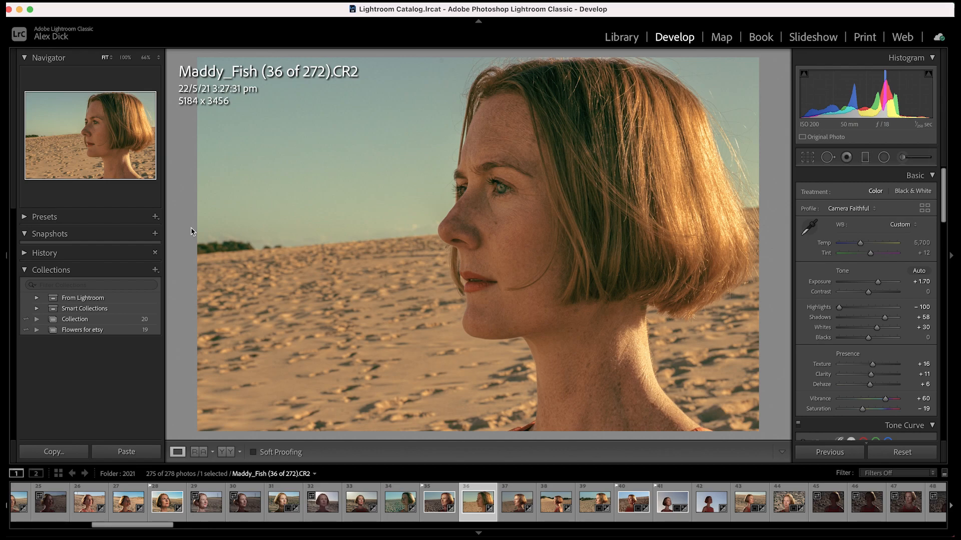
key(backslash)
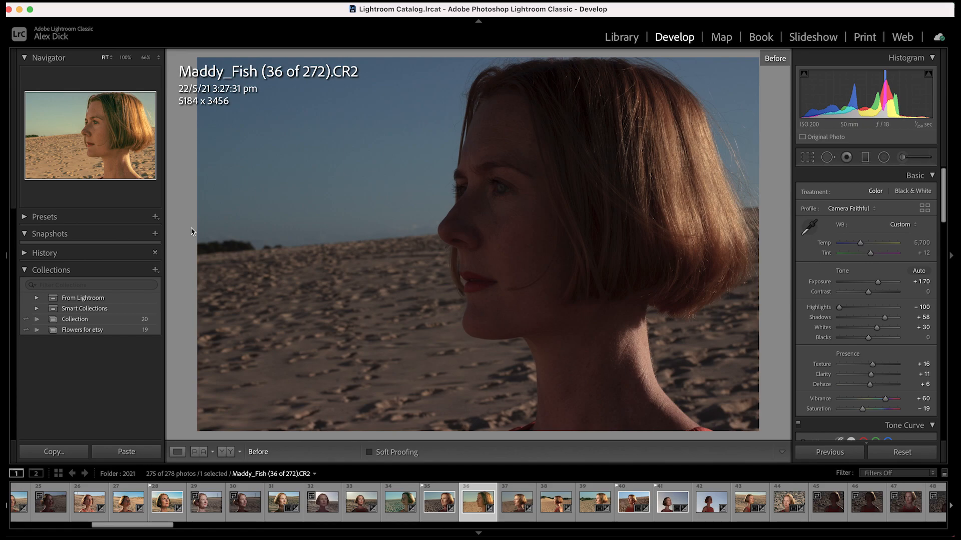
Try healing the stray hairs against the sky around the head with the Heal brush at size 75, and undo the last spot.
key(backslash)
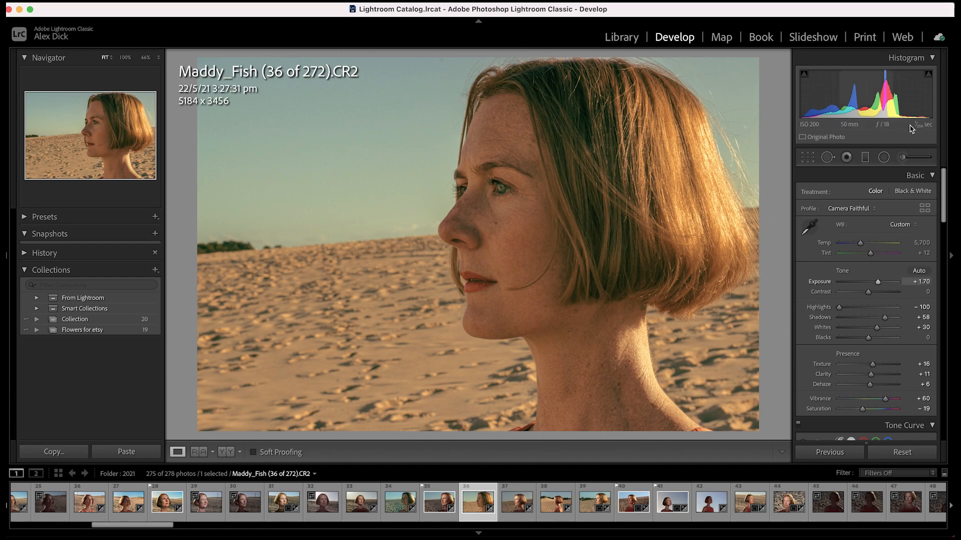
click(828, 158)
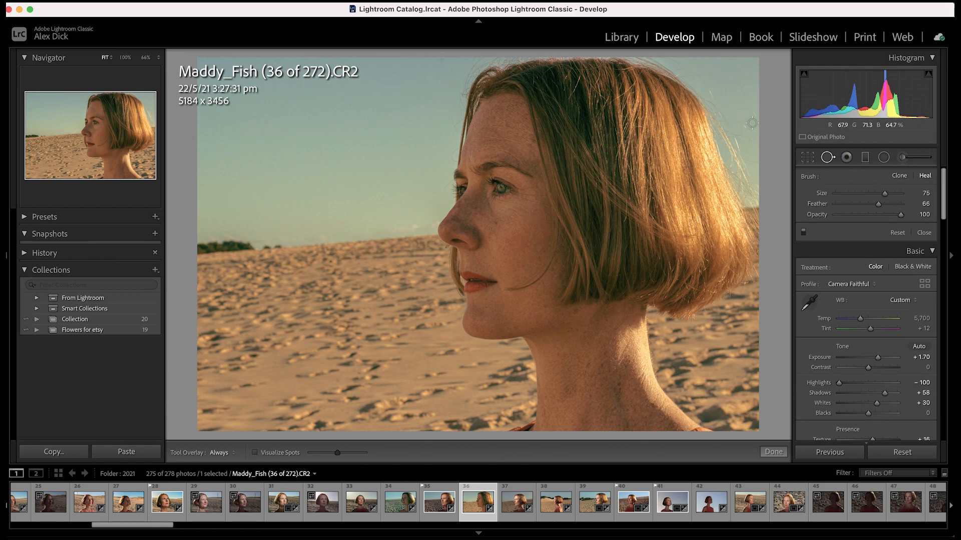
mouse_move(730, 108)
mouse_down()
mouse_move(755, 107)
mouse_move(751, 130)
mouse_up()
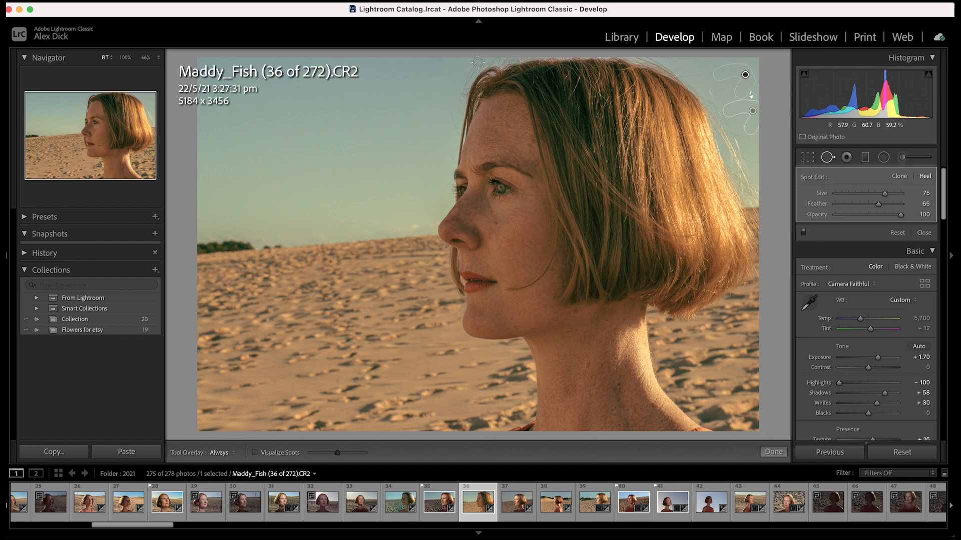
drag(479, 62, 461, 81)
click(733, 148)
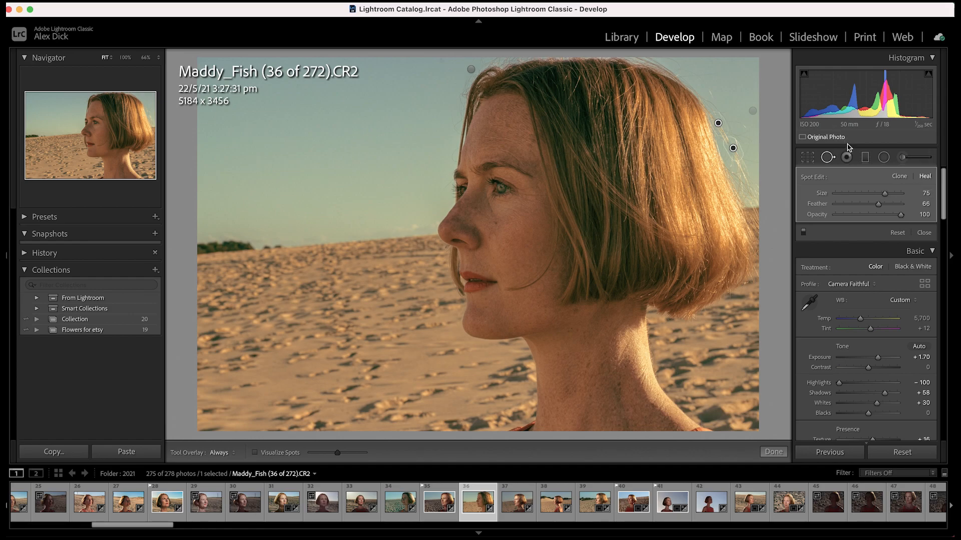
key(super+z)
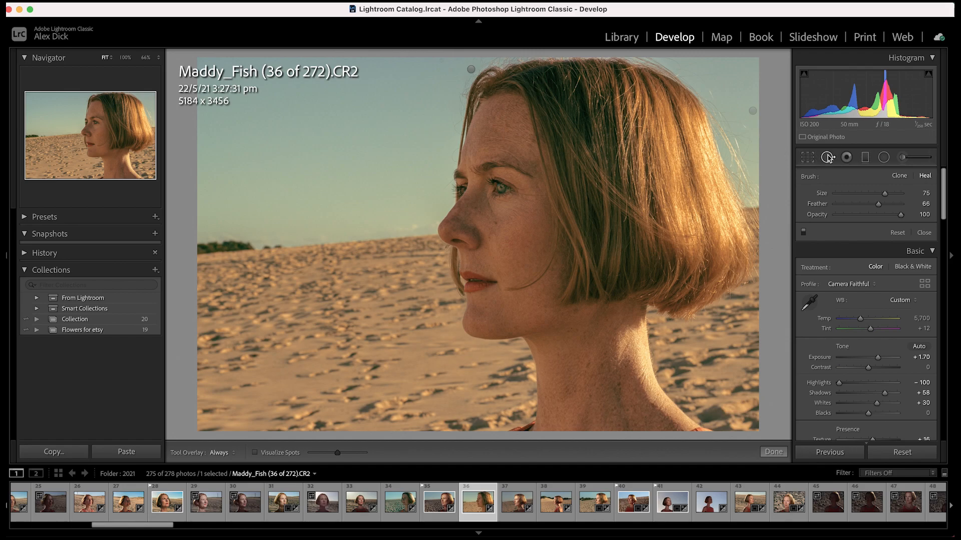
click(828, 158)
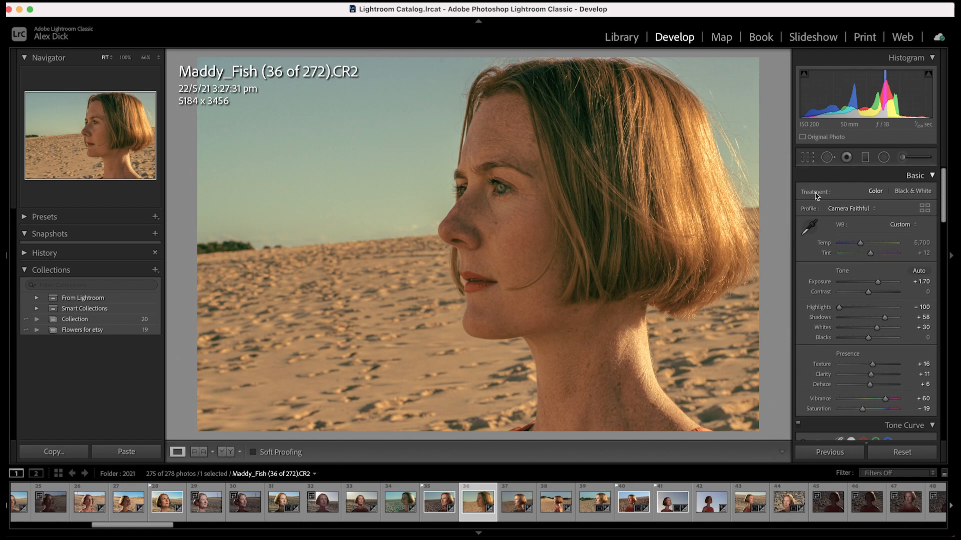
click(847, 159)
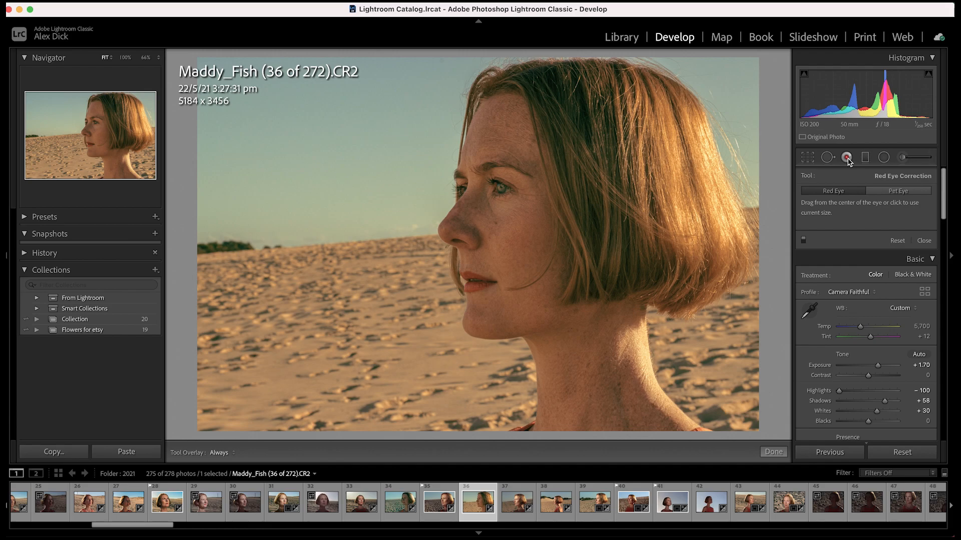
click(846, 158)
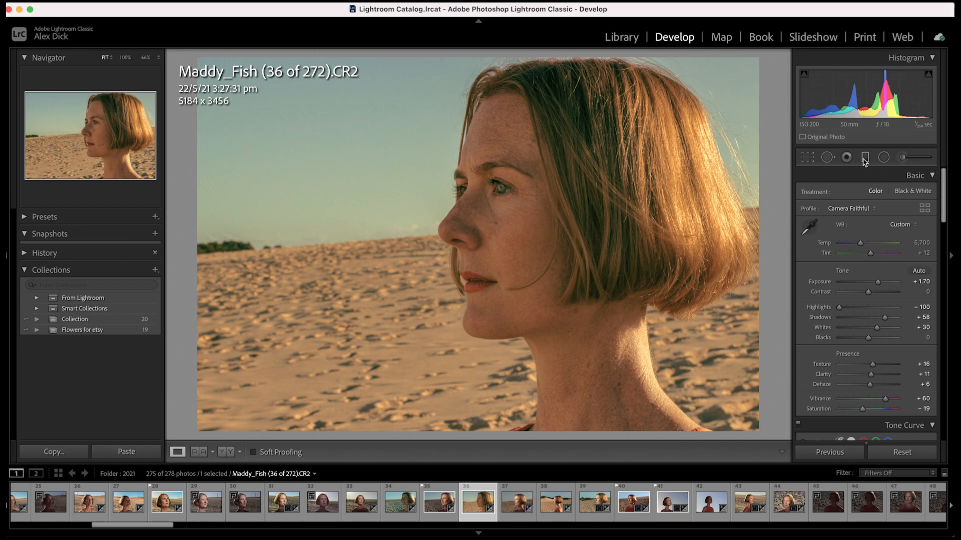
Add a graduated filter fading from the photo's left edge toward the face, and set its Exposure to -2.03.
click(865, 158)
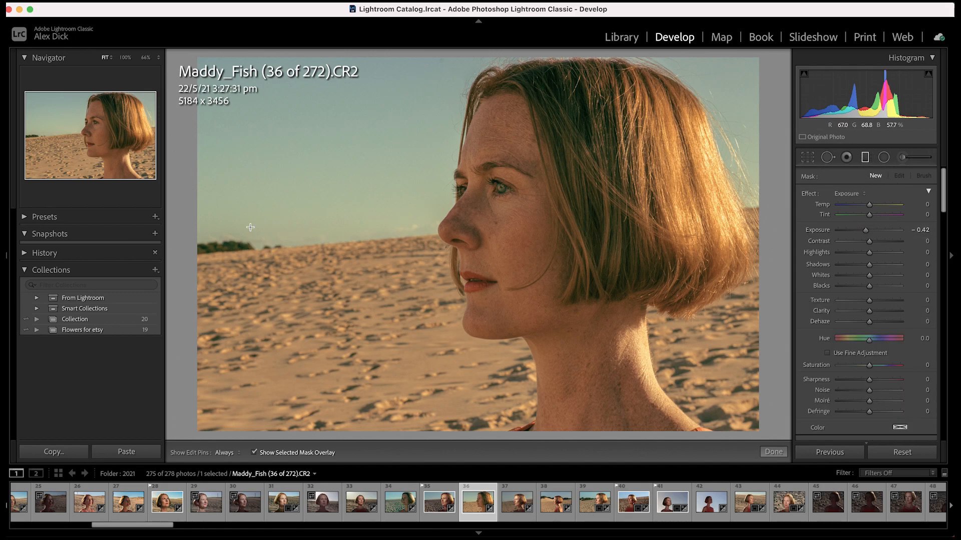
mouse_move(179, 208)
mouse_down()
mouse_move(489, 164)
mouse_move(542, 207)
mouse_move(557, 192)
mouse_move(567, 206)
mouse_up()
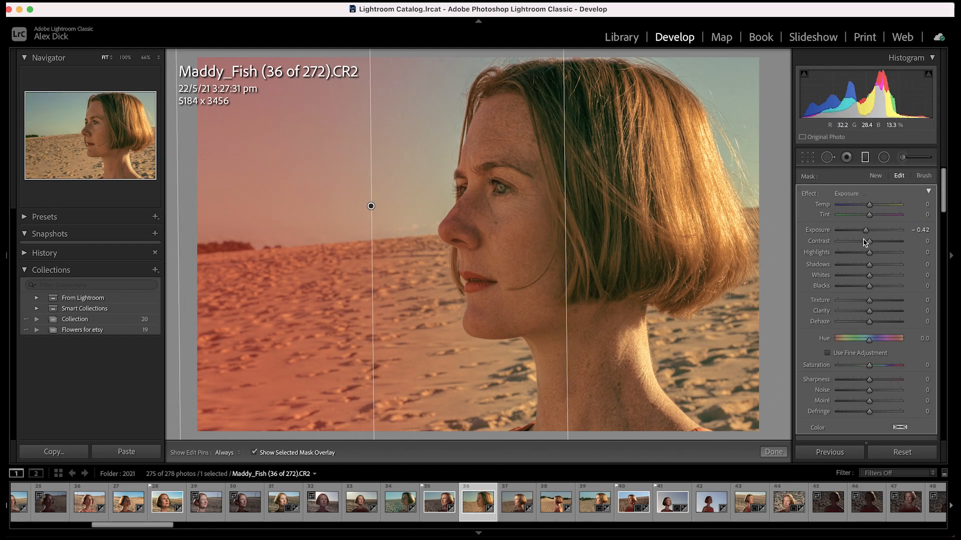
drag(866, 233, 854, 236)
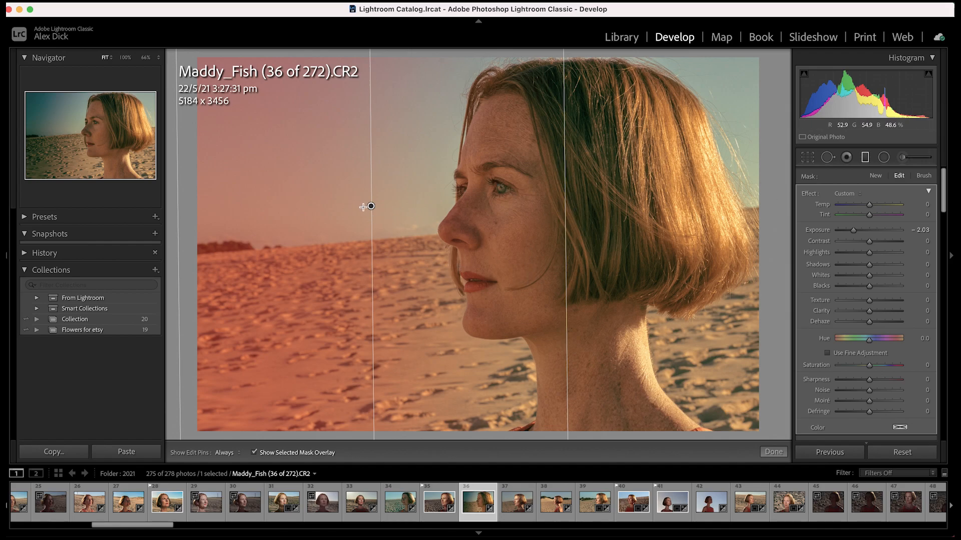
mouse_move(372, 208)
mouse_down()
mouse_move(352, 208)
mouse_move(377, 206)
mouse_up()
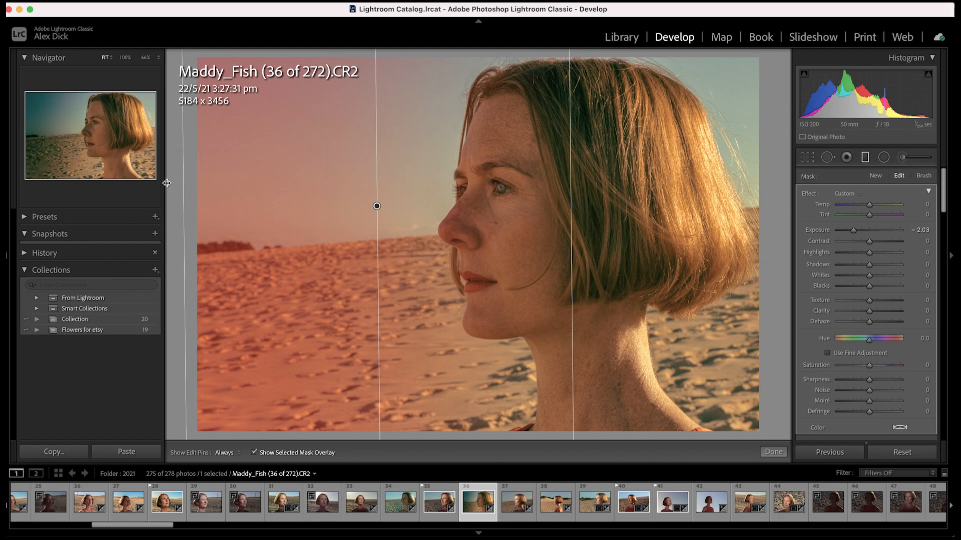
Set the graduated filter's Highlights and Blacks to 100, and close the filter settings.
drag(869, 252, 926, 253)
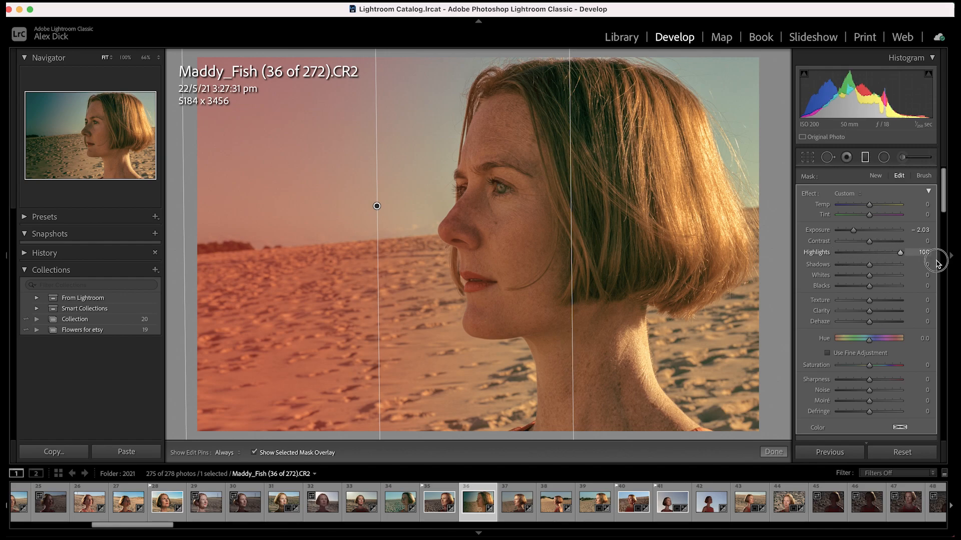
drag(871, 289, 907, 291)
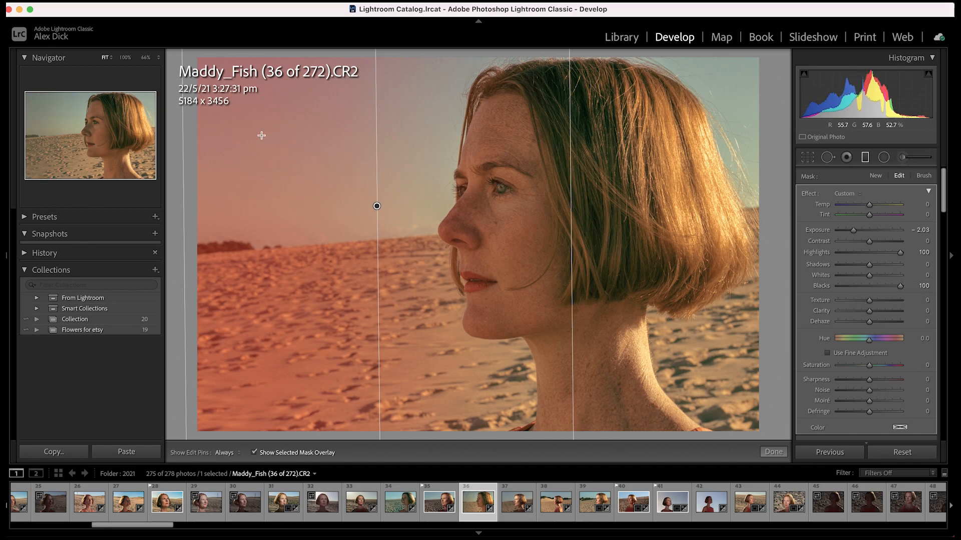
click(865, 158)
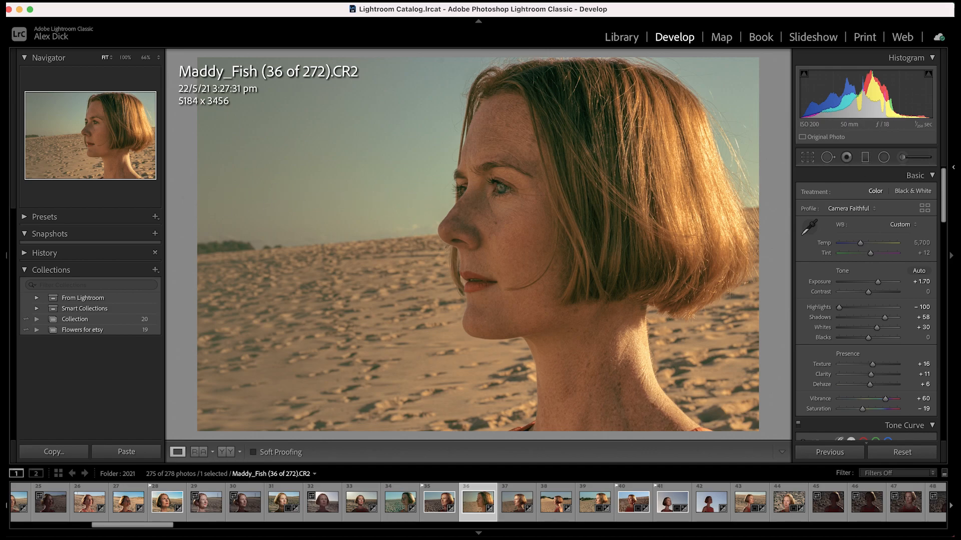
click(861, 159)
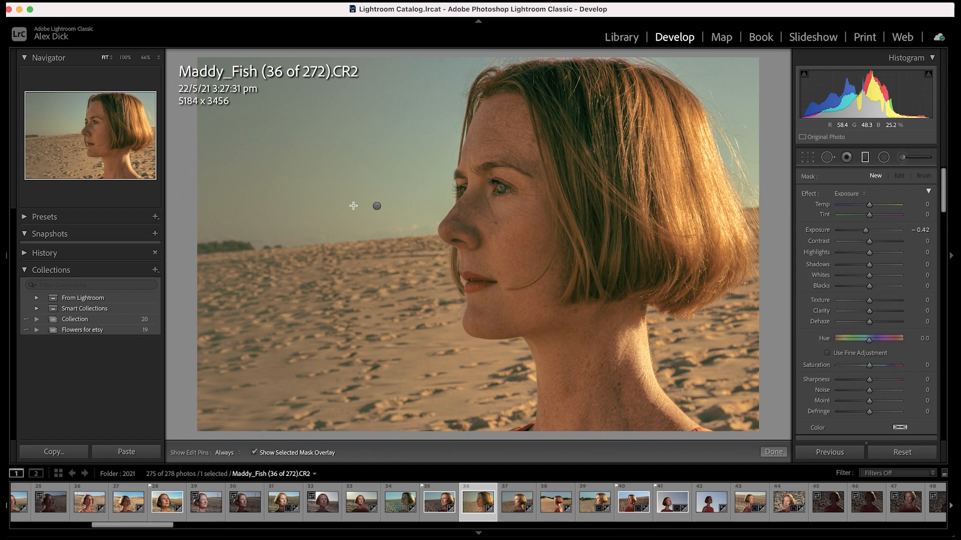
click(865, 158)
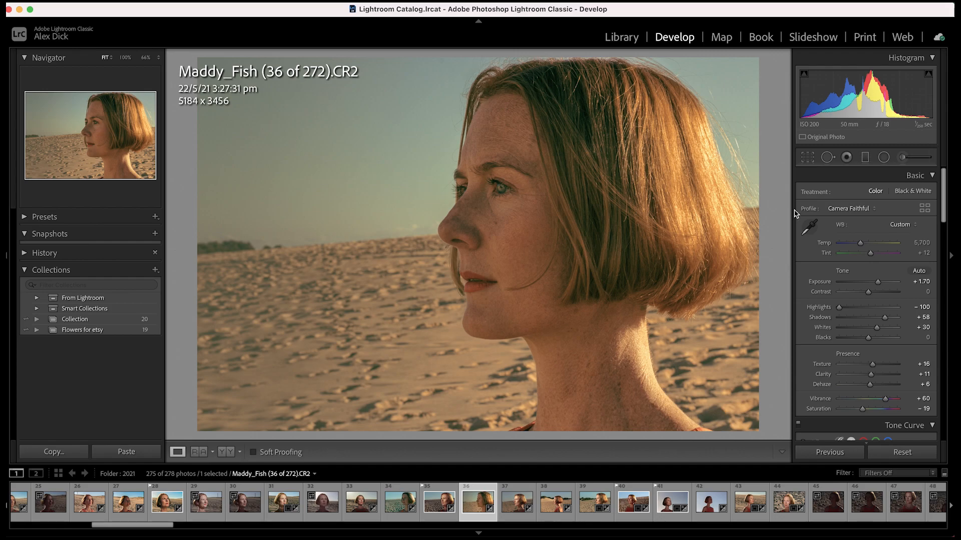
Undo the graduated filter with all its adjustments, along with the preceding spot removal.
key(super+z)
key(super+z)
key(super+z)
key(super+z)
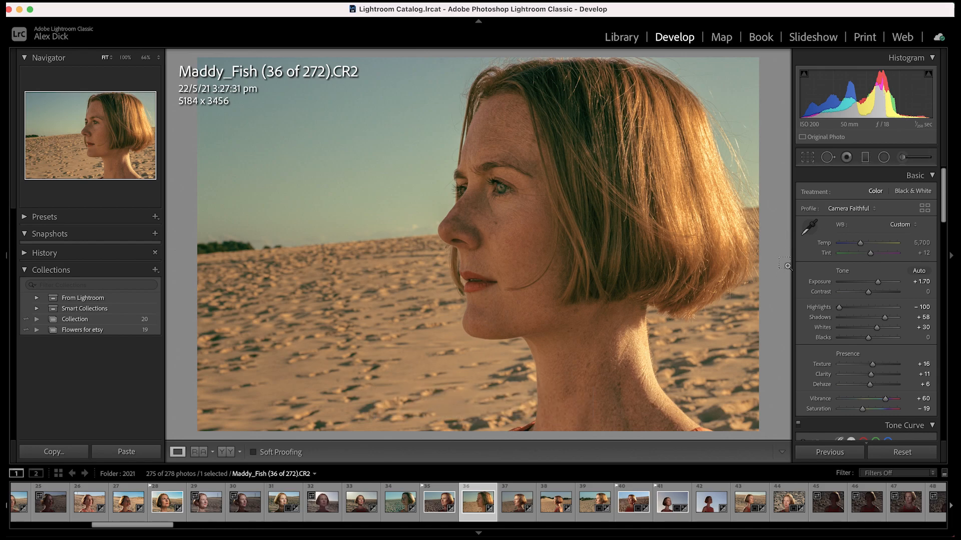
key(super+z)
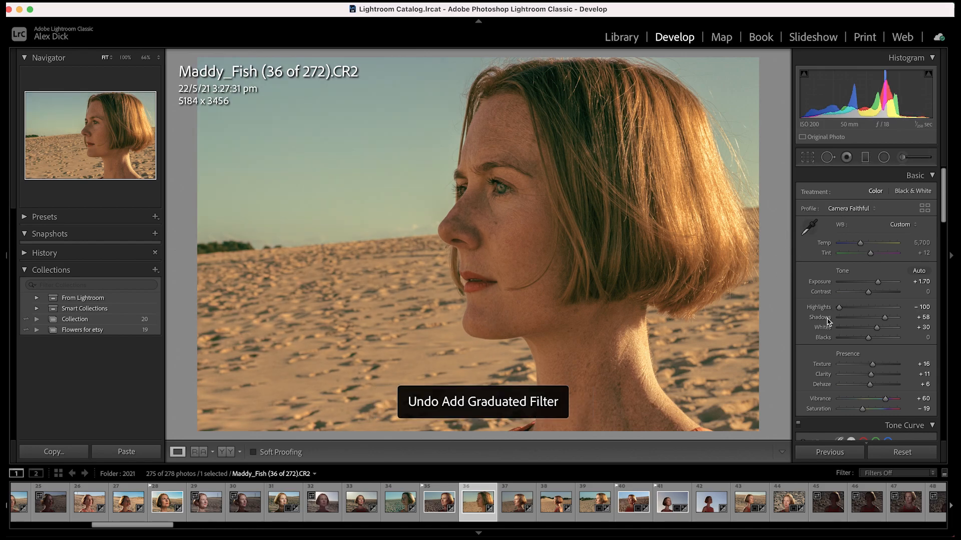
key(super+z)
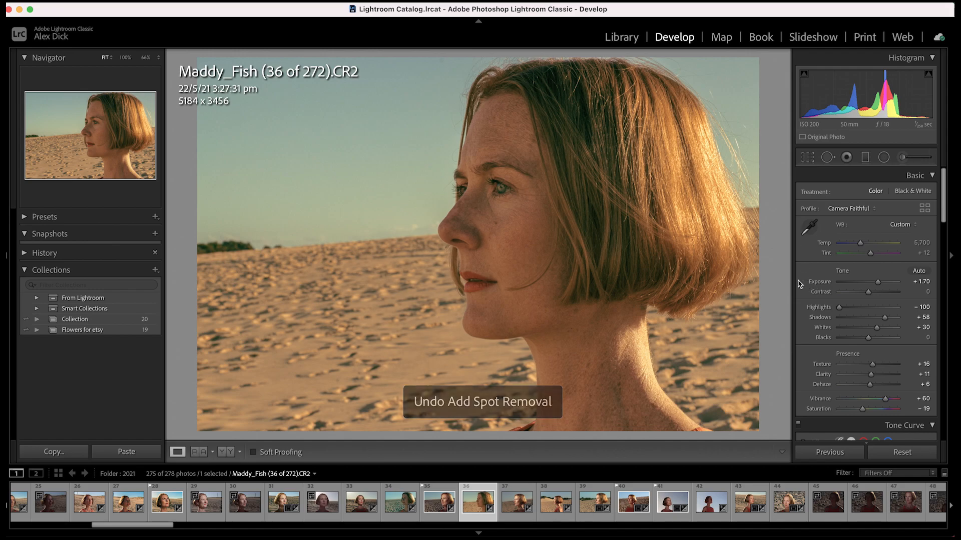